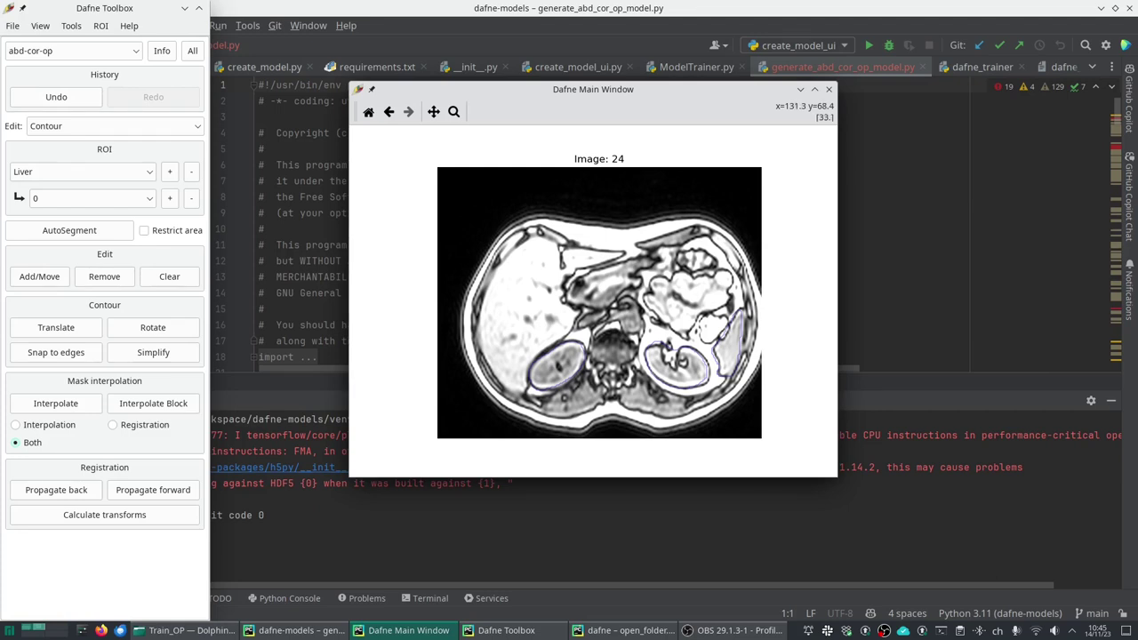
# Outline the liver on image 24 by placing and adjusting contour points for the Liver ROI along its boundary
pyautogui.click(80, 172)
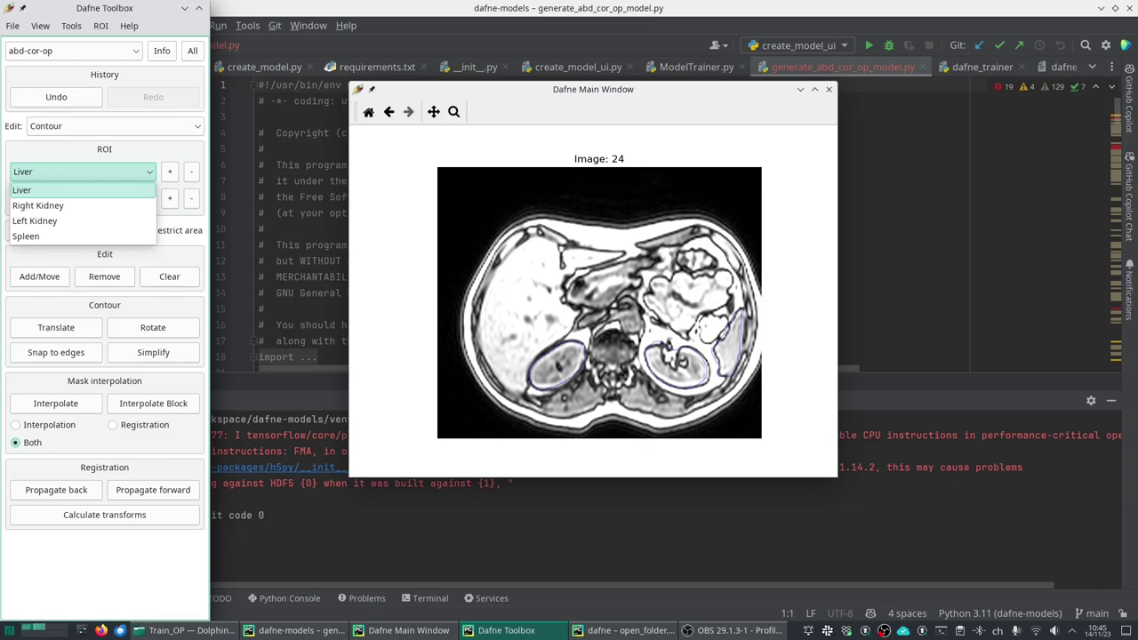
pyautogui.click(21, 189)
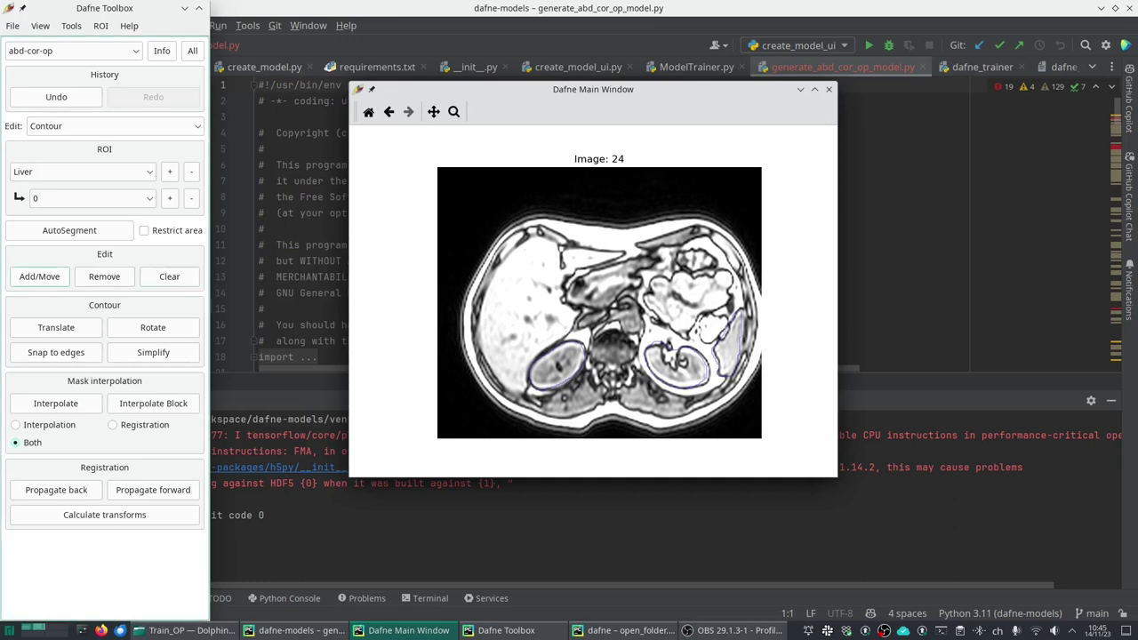
pyautogui.click(39, 276)
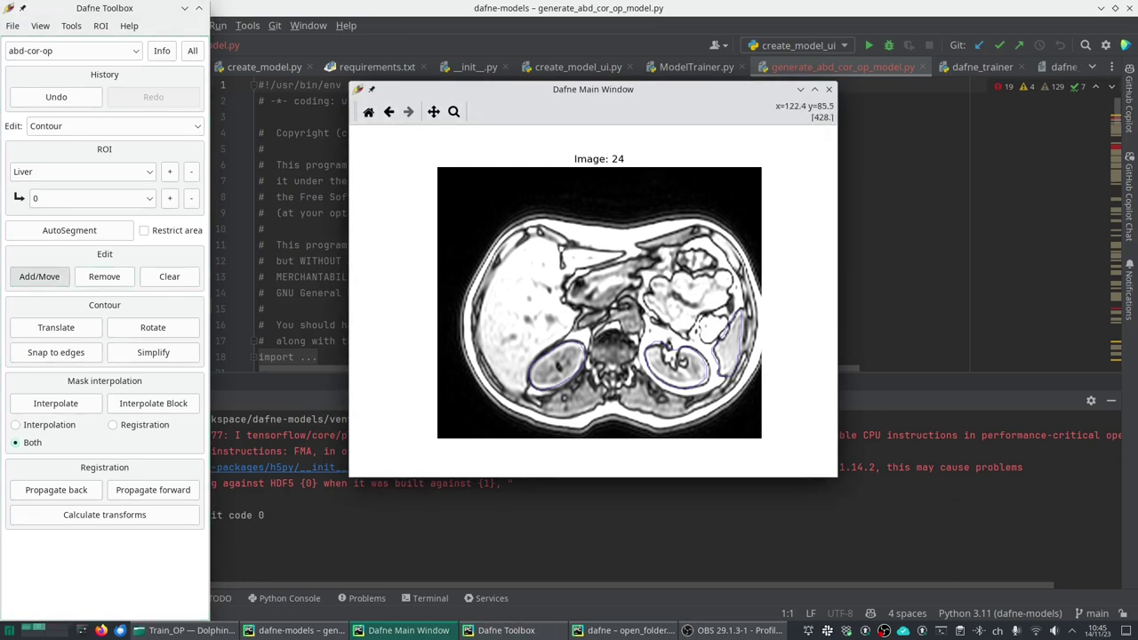
pyautogui.click(607, 249)
pyautogui.click(534, 235)
pyautogui.click(512, 252)
pyautogui.click(486, 290)
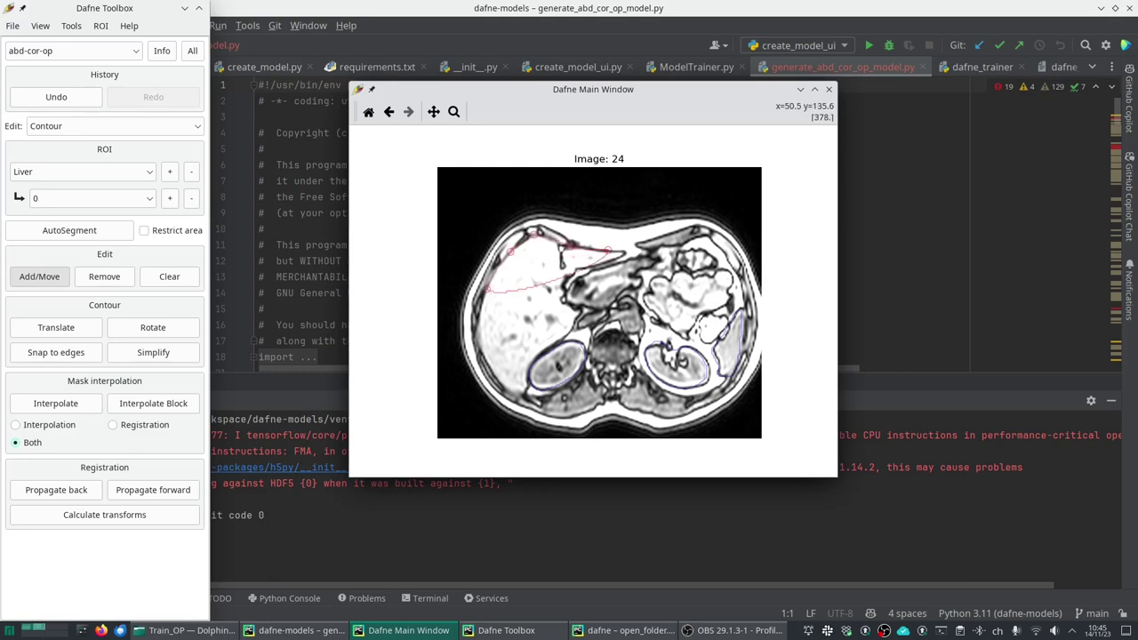
pyautogui.click(481, 353)
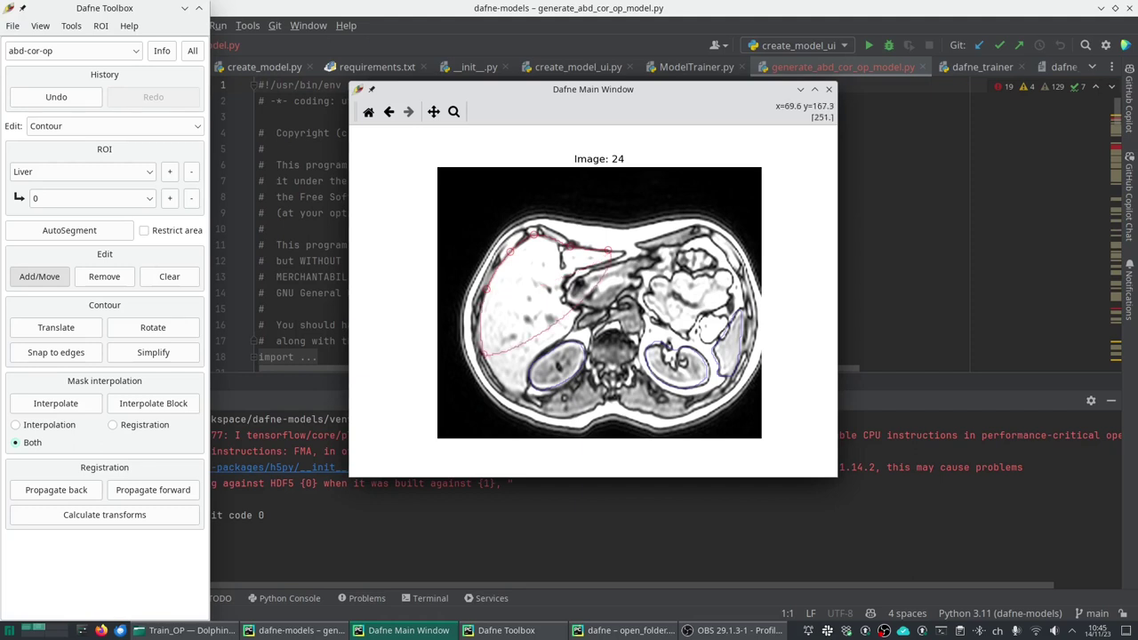
pyautogui.click(521, 389)
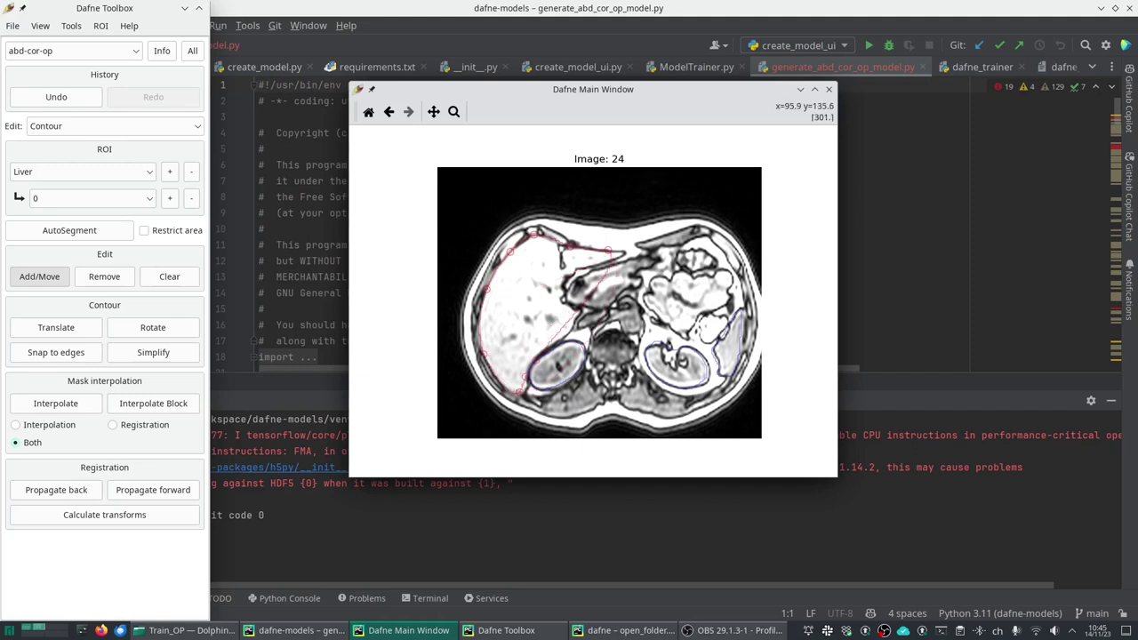
pyautogui.click(606, 278)
pyautogui.moveTo(604, 277); pyautogui.dragTo(618, 254)
pyautogui.click(597, 260)
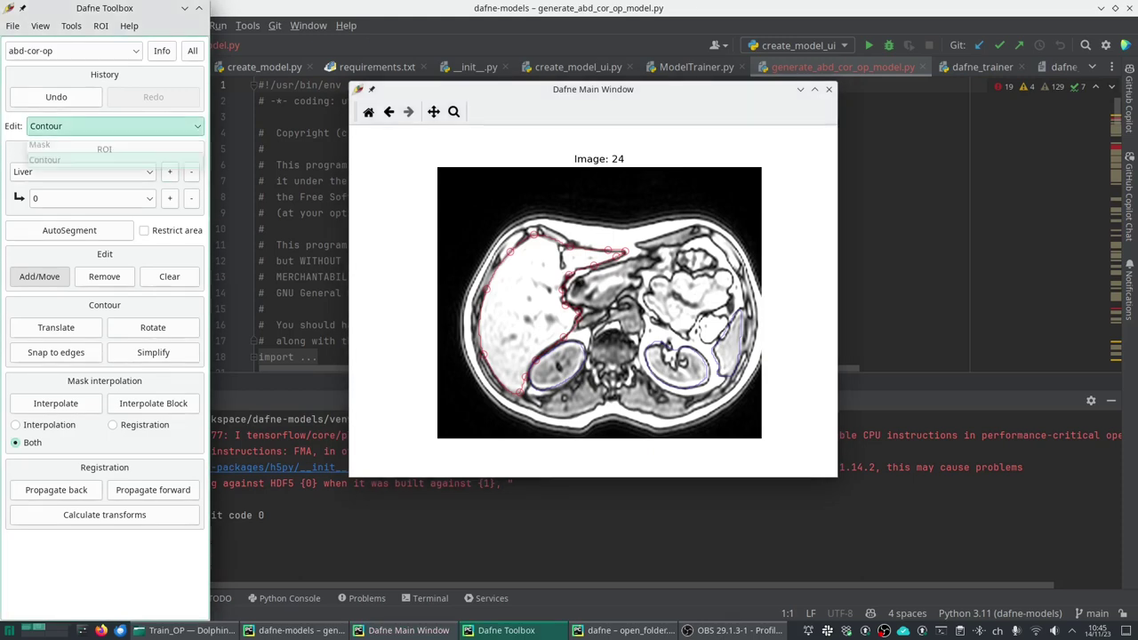
# Switch the editing mode from Contour to Mask and check the organ masks on the neighbouring slices
pyautogui.click(114, 126)
pyautogui.click(53, 142)
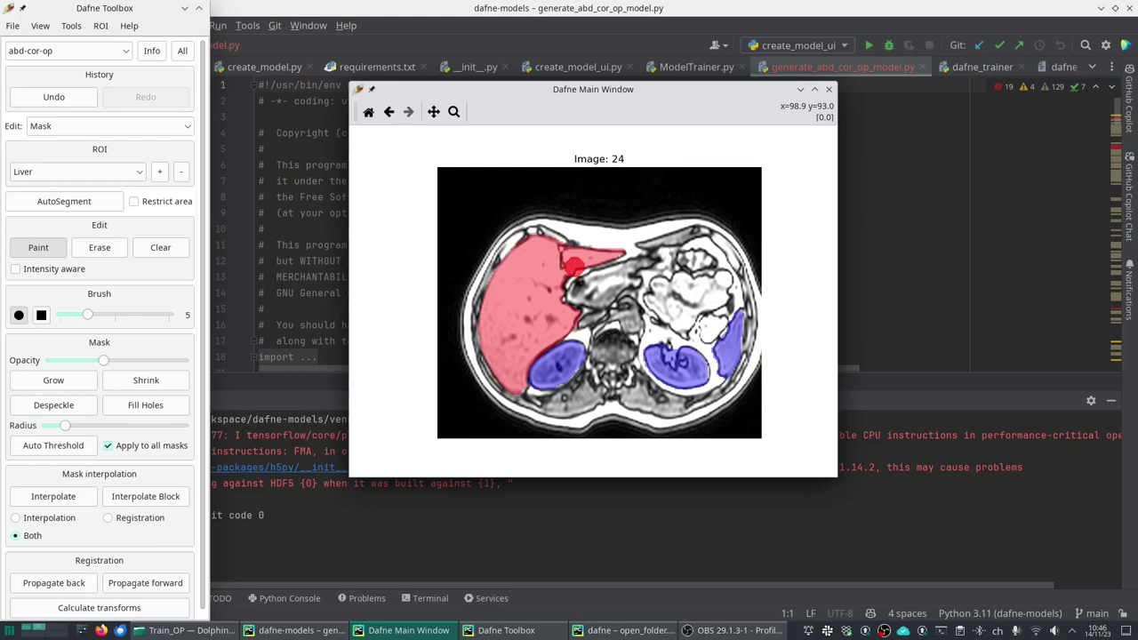
pyautogui.scroll(-3, 545, 294)
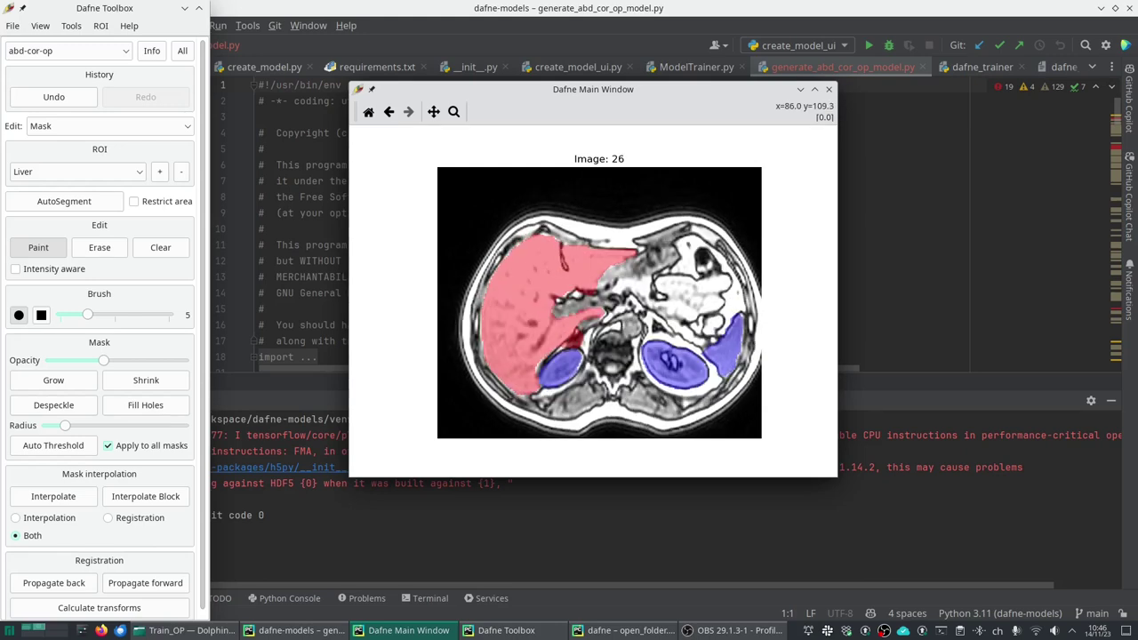
pyautogui.scroll(4, 537, 300)
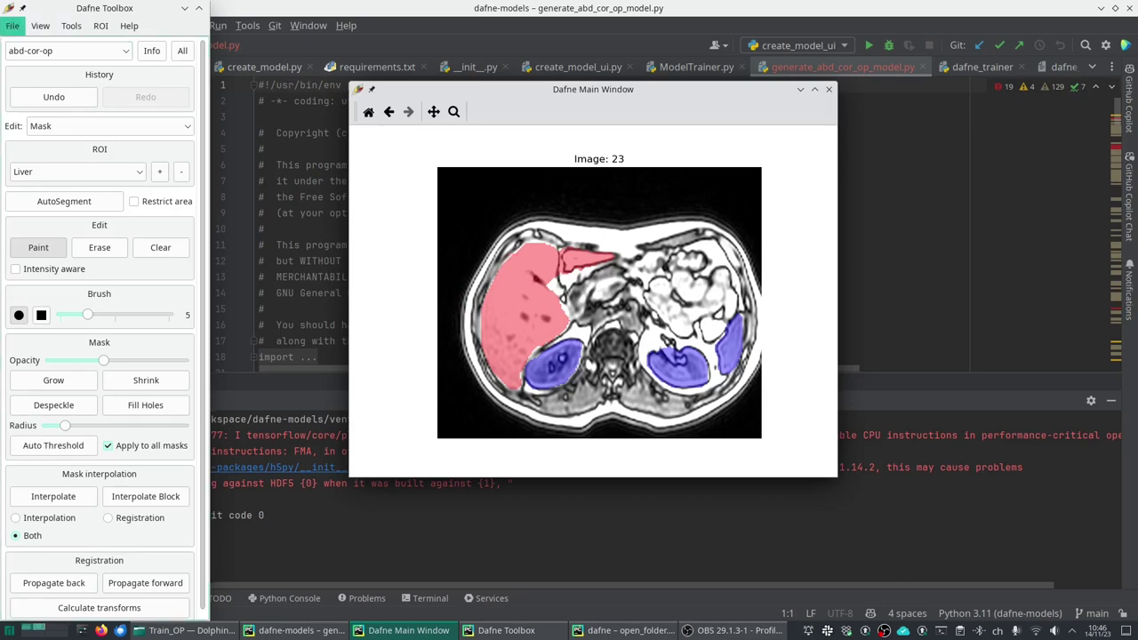
# Bring up the Numpy data and mask bundle export for the masks and leave it without saving
pyautogui.click(13, 26)
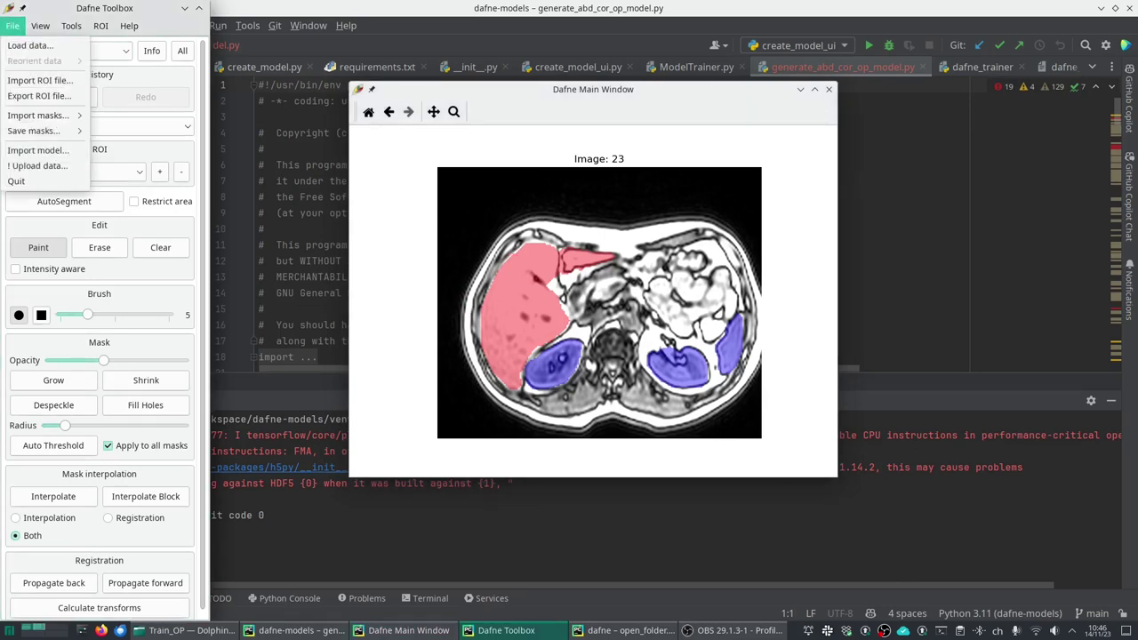
pyautogui.moveTo(34, 131)
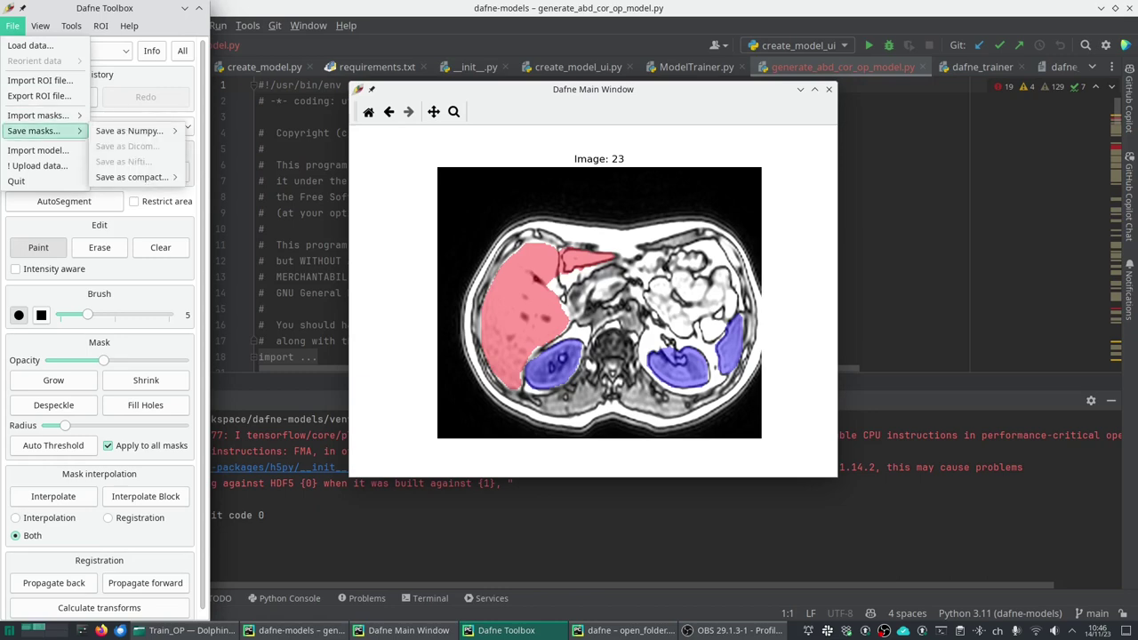
pyautogui.moveTo(129, 131)
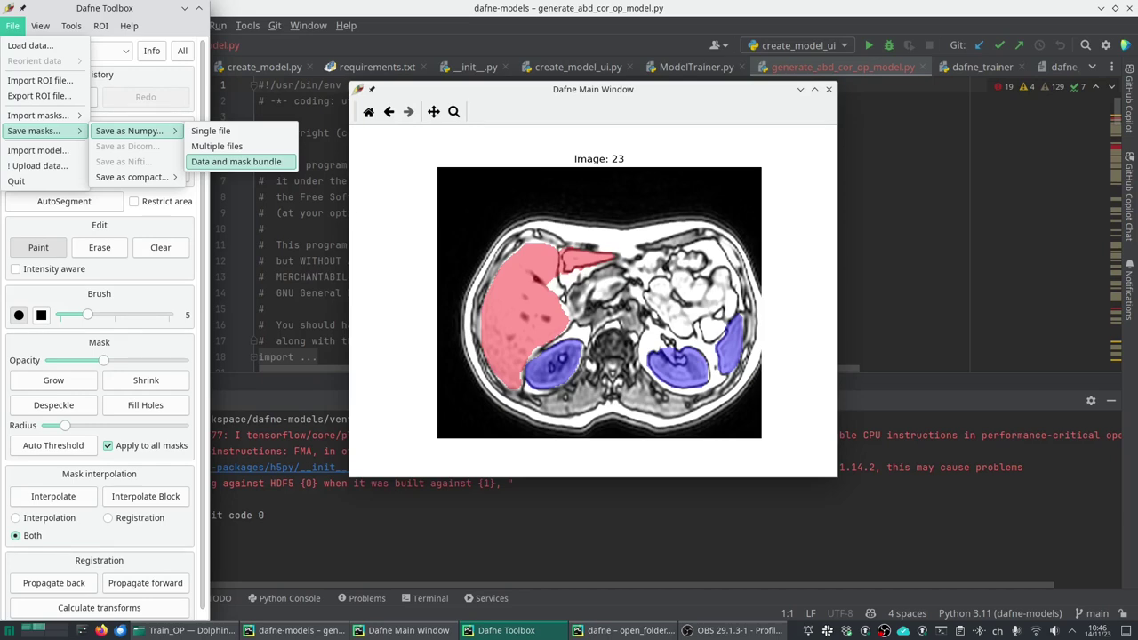
pyautogui.click(236, 161)
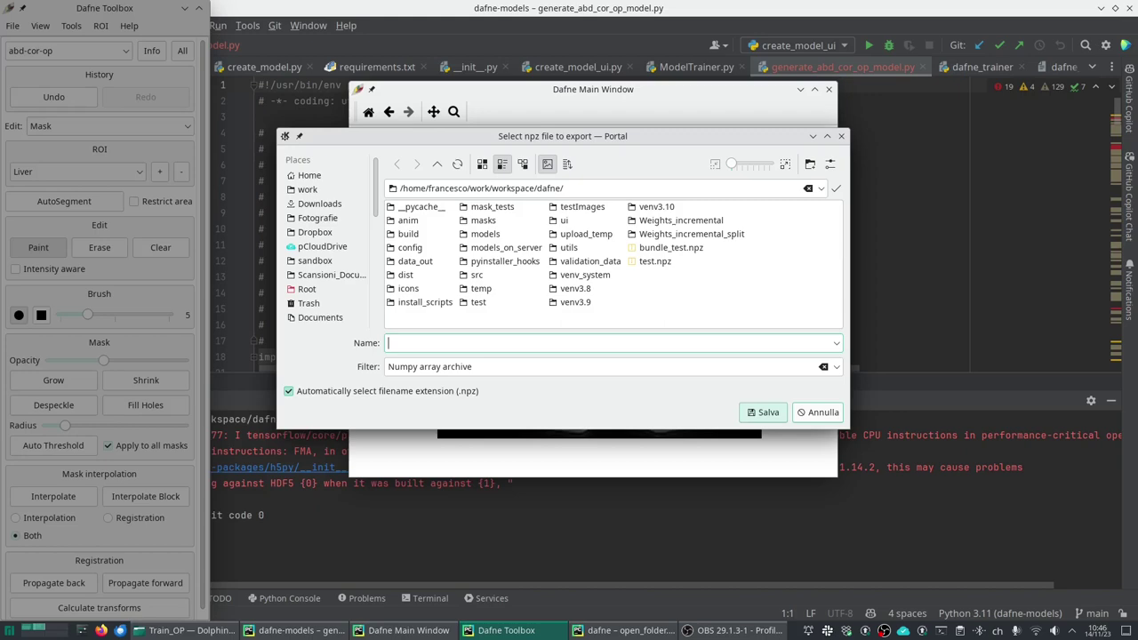
pyautogui.press('Escape')
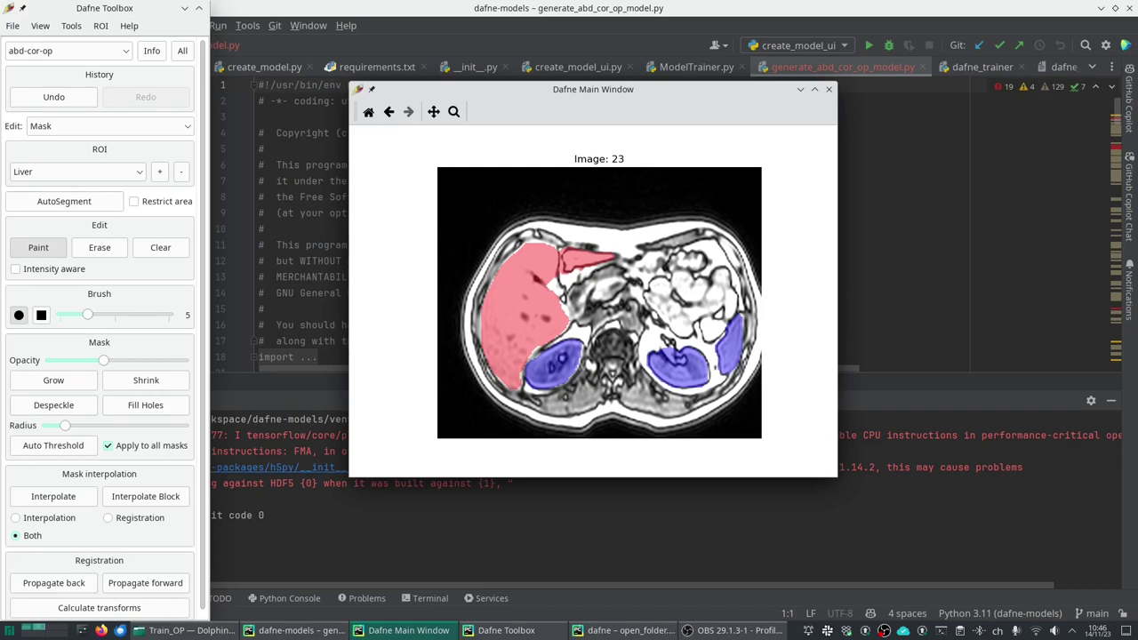
# Close the Dafne segmentation window and run the create_model_ui configuration in the dafne-models project
pyautogui.click(829, 89)
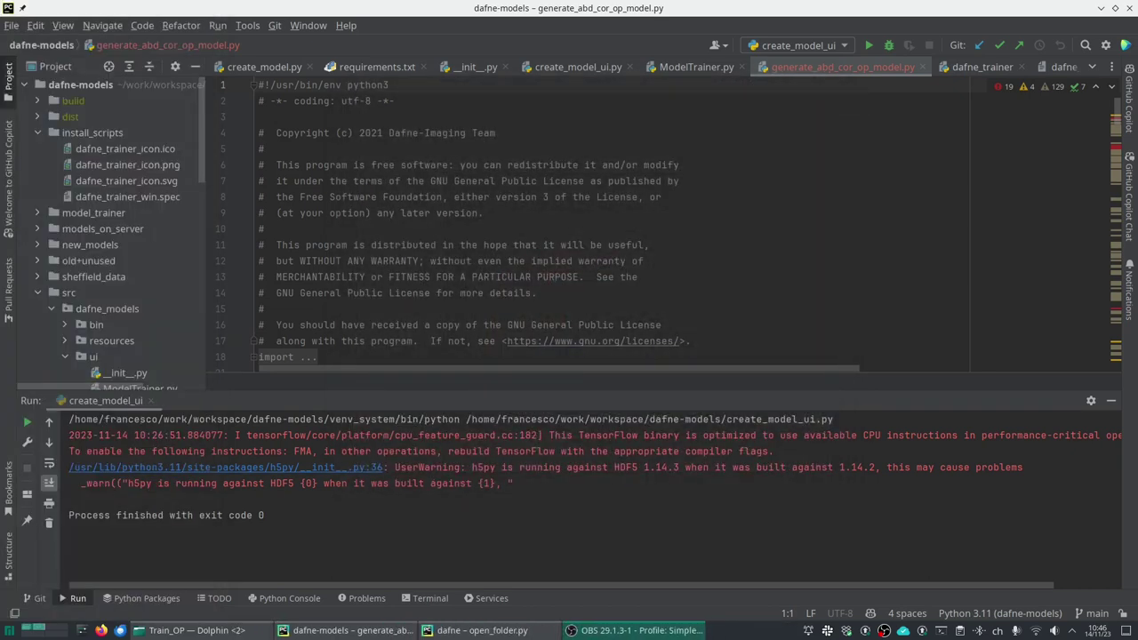
pyautogui.moveTo(342, 630)
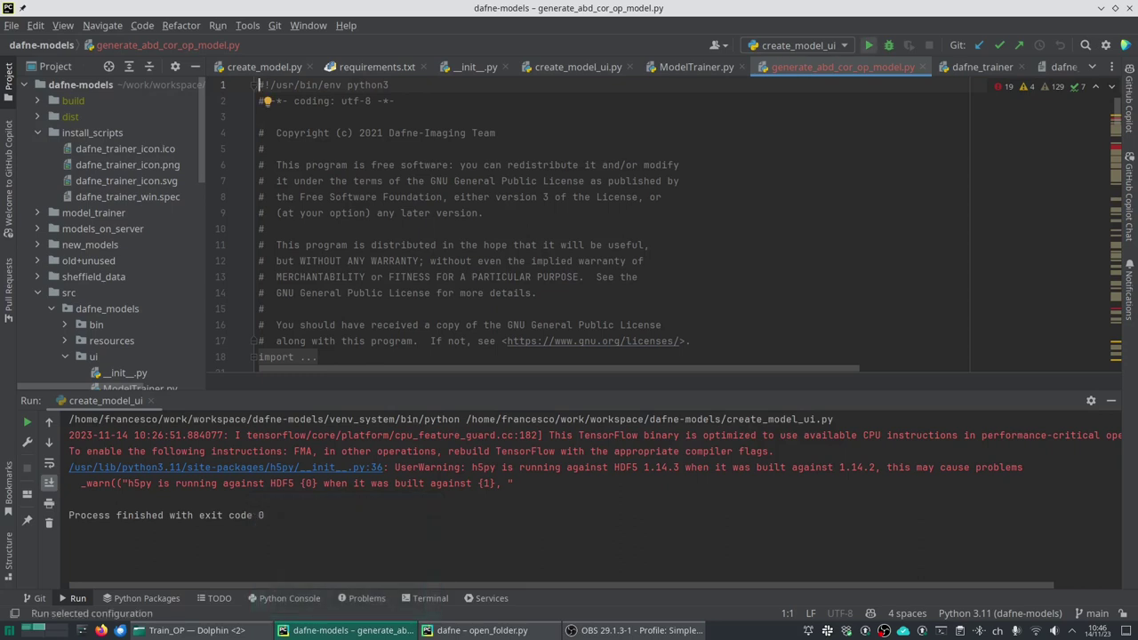
pyautogui.click(869, 45)
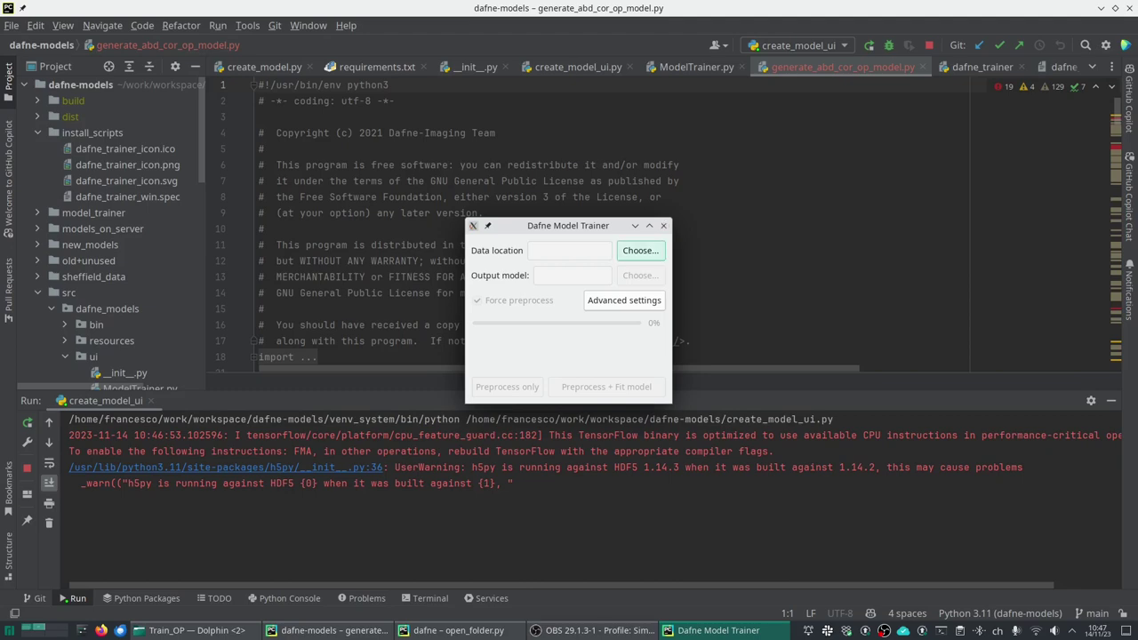
# Set the training data location to the Train_OP folder and the output model file to abdominal_2023.model
pyautogui.click(640, 250)
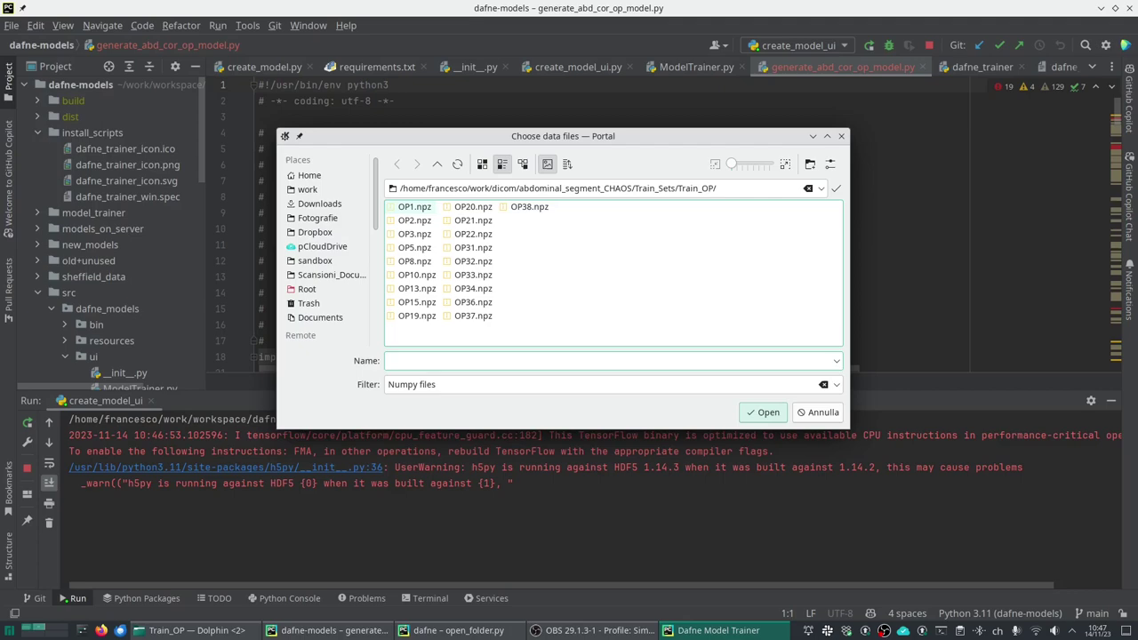
pyautogui.press('Return')
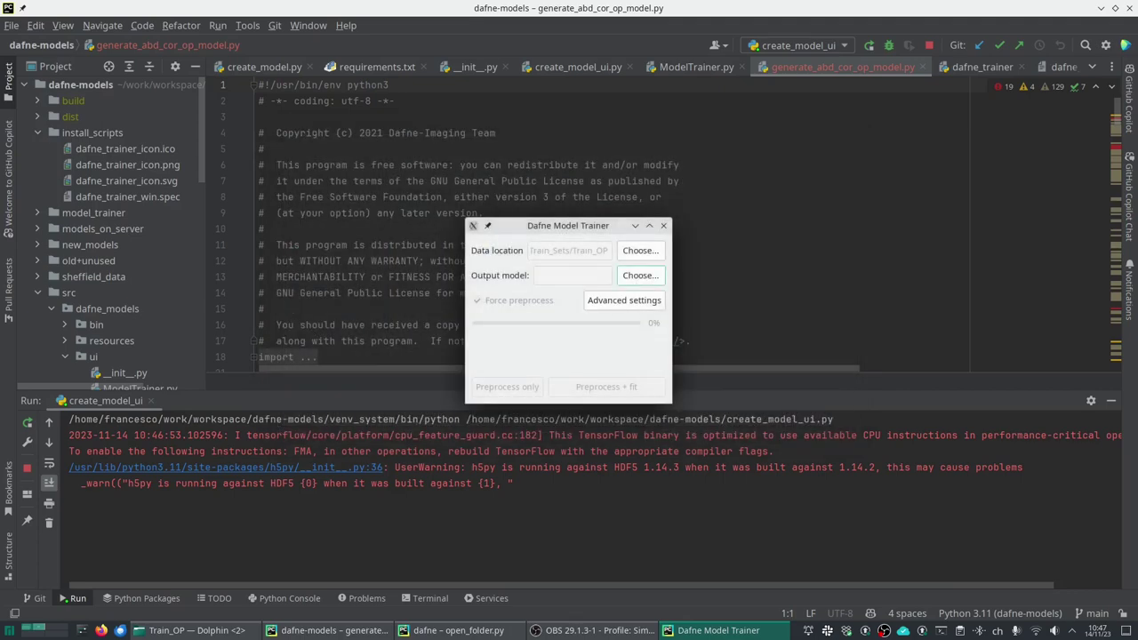
pyautogui.click(640, 275)
pyautogui.click(613, 342)
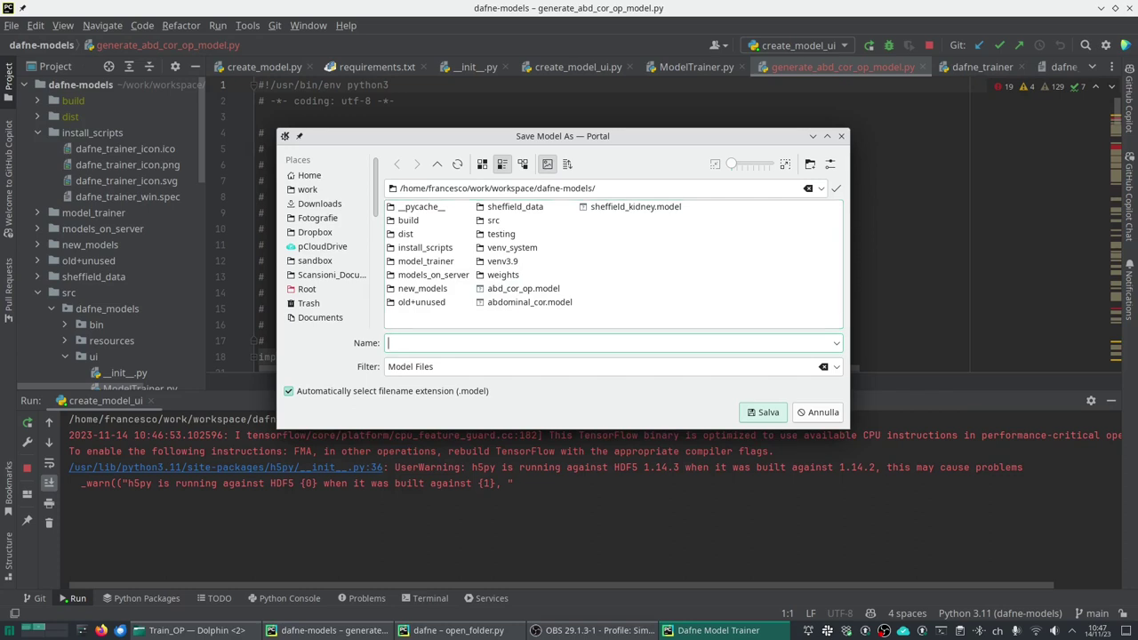
pyautogui.write('ab')
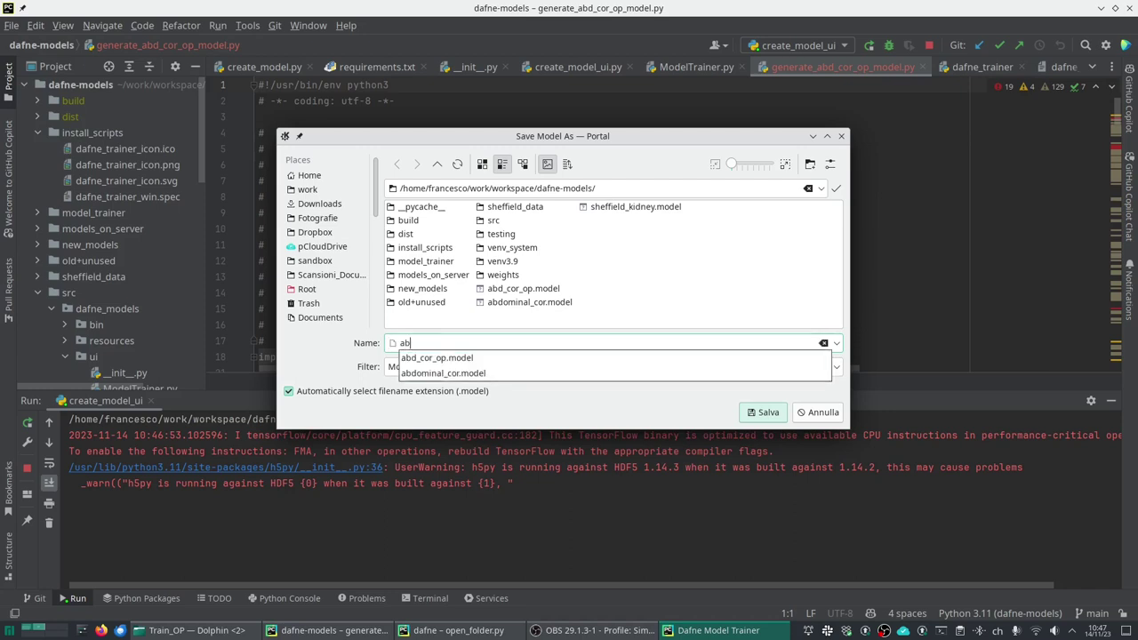
pyautogui.write('domina')
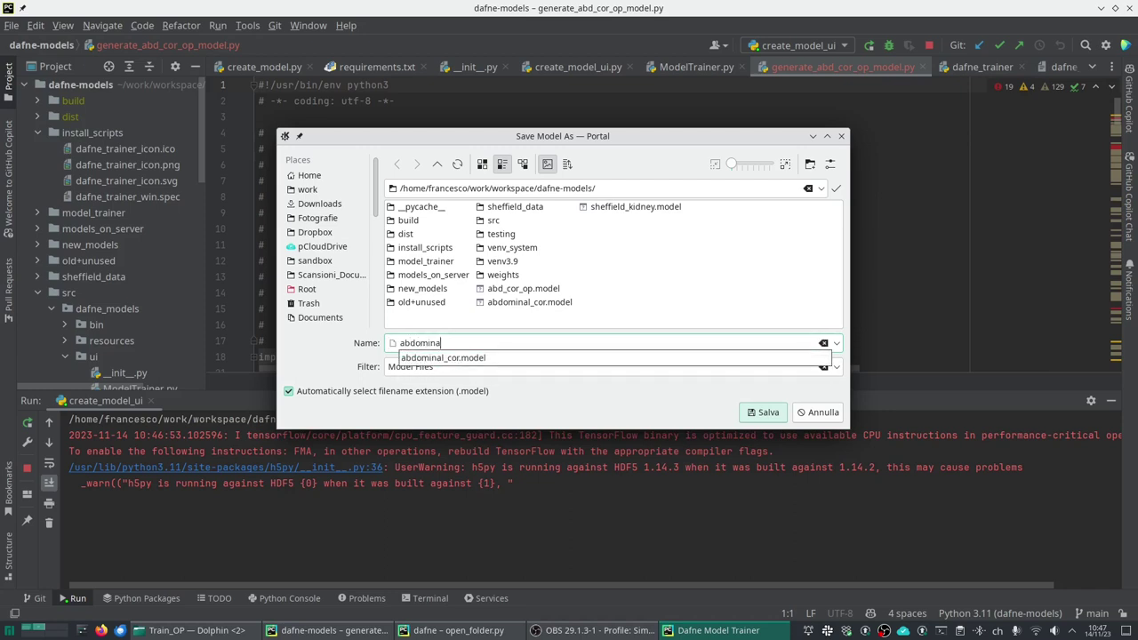
pyautogui.write('l_2023')
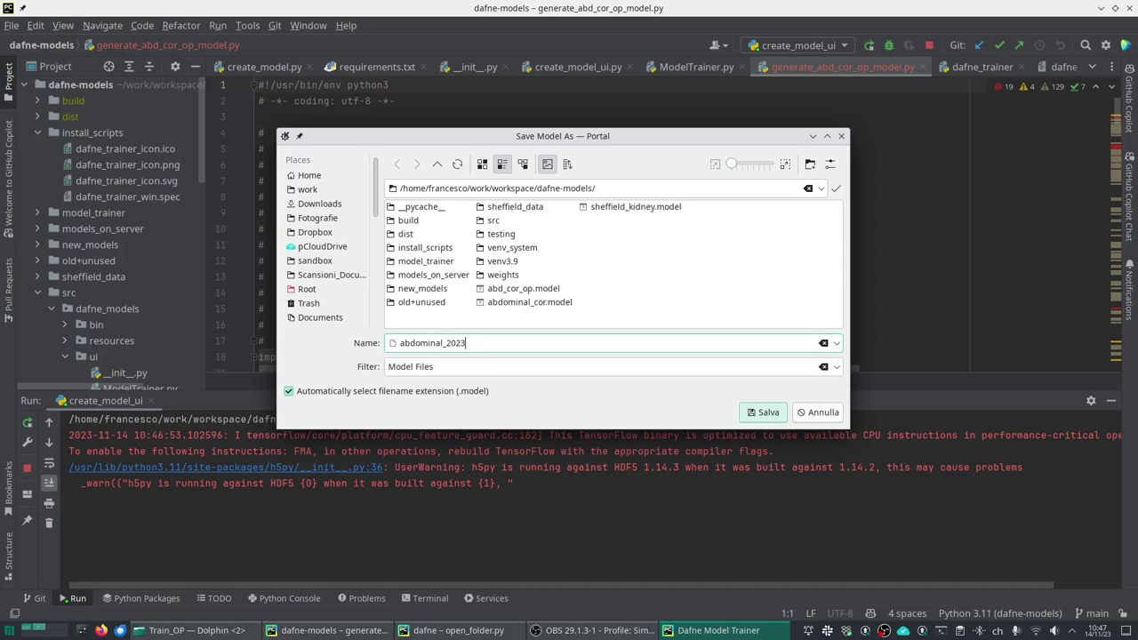
pyautogui.write('.model')
pyautogui.press('Return')
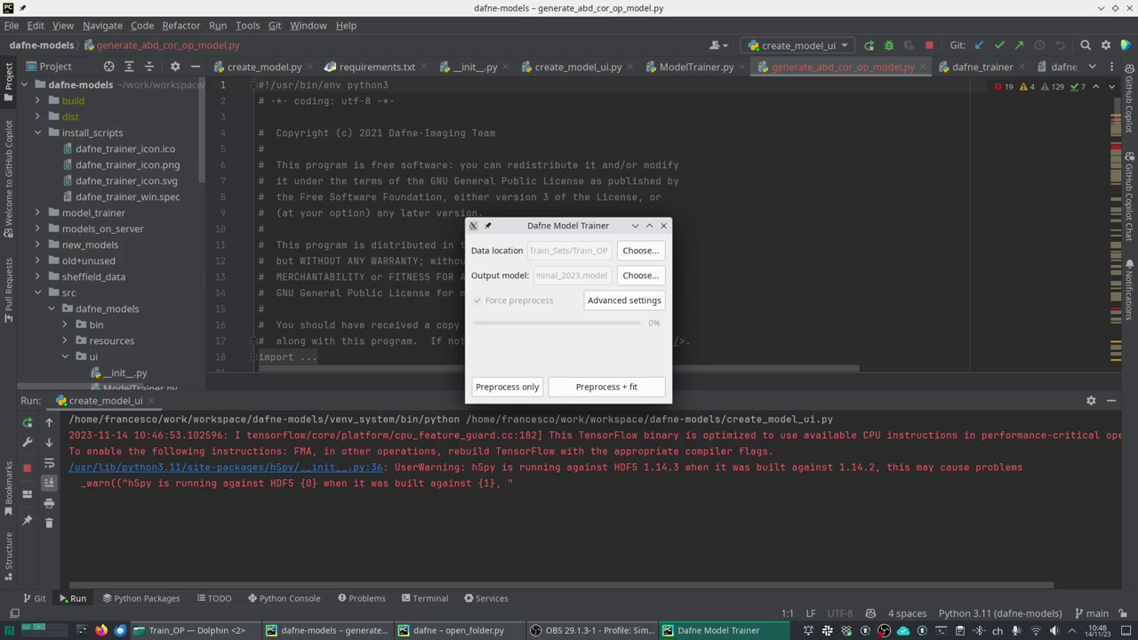
# Reveal the advanced network settings, keep Levels at 5, and start preprocessing and fitting the model
pyautogui.press('space')
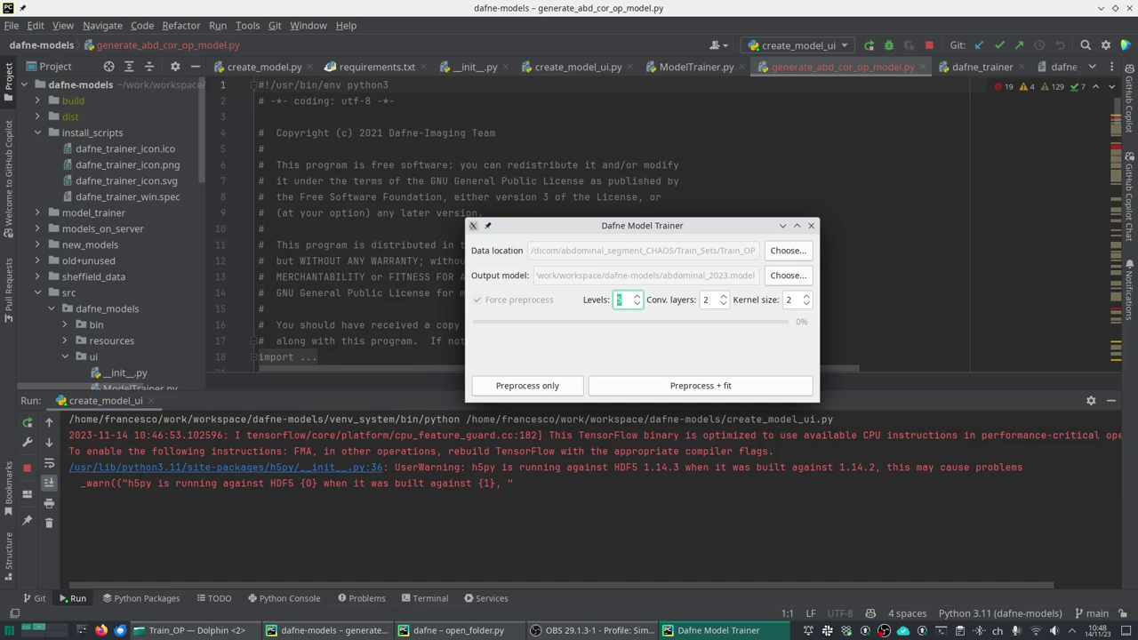
pyautogui.write('5')
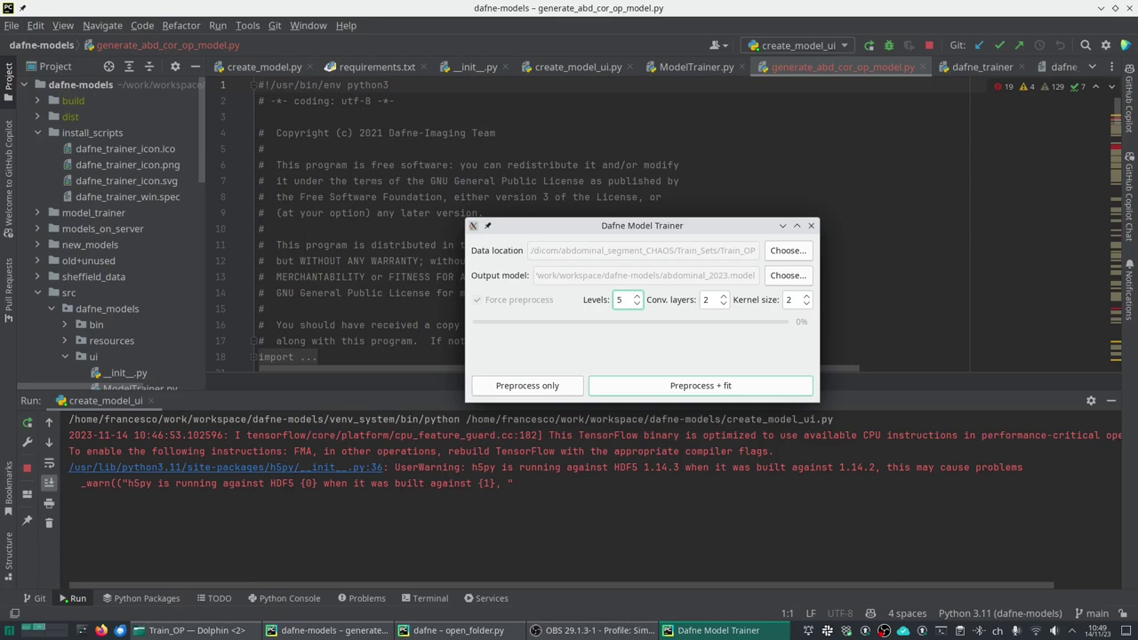
pyautogui.press('Return')
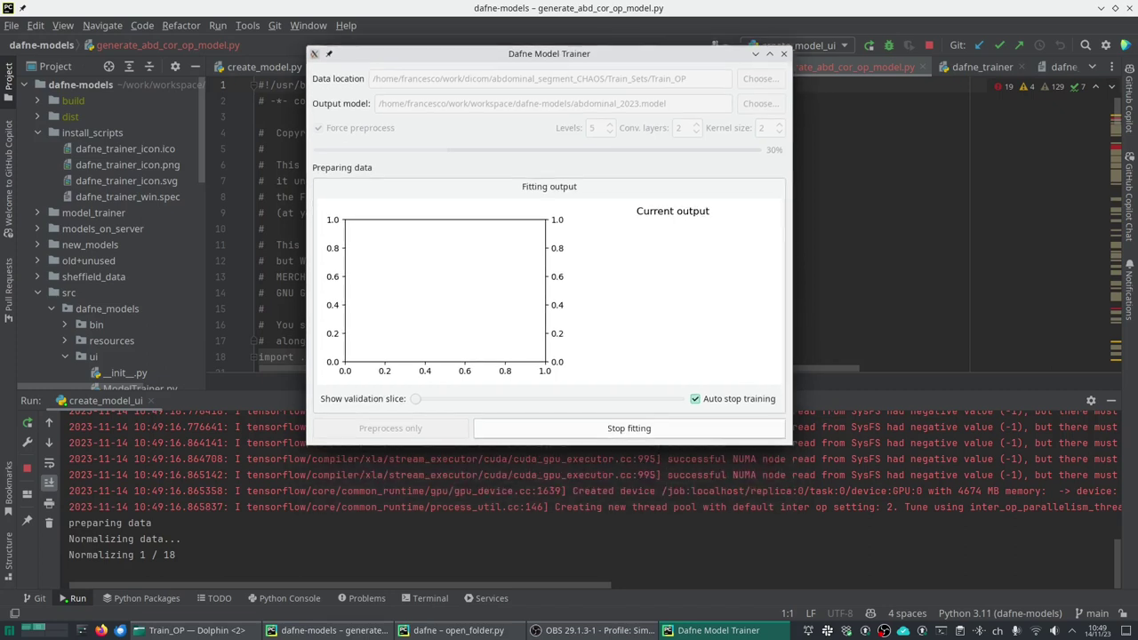
# Examine the GPU device creation line in the run log and preview a different validation slice in the trainer
pyautogui.moveTo(572, 490); pyautogui.dragTo(1047, 490)
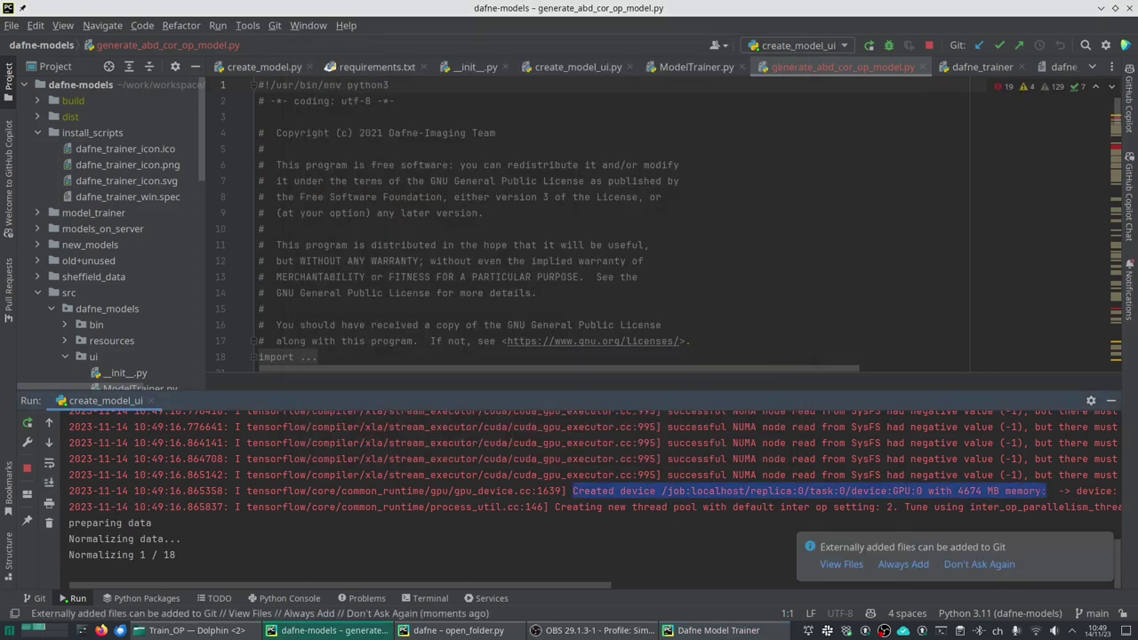
pyautogui.click(718, 630)
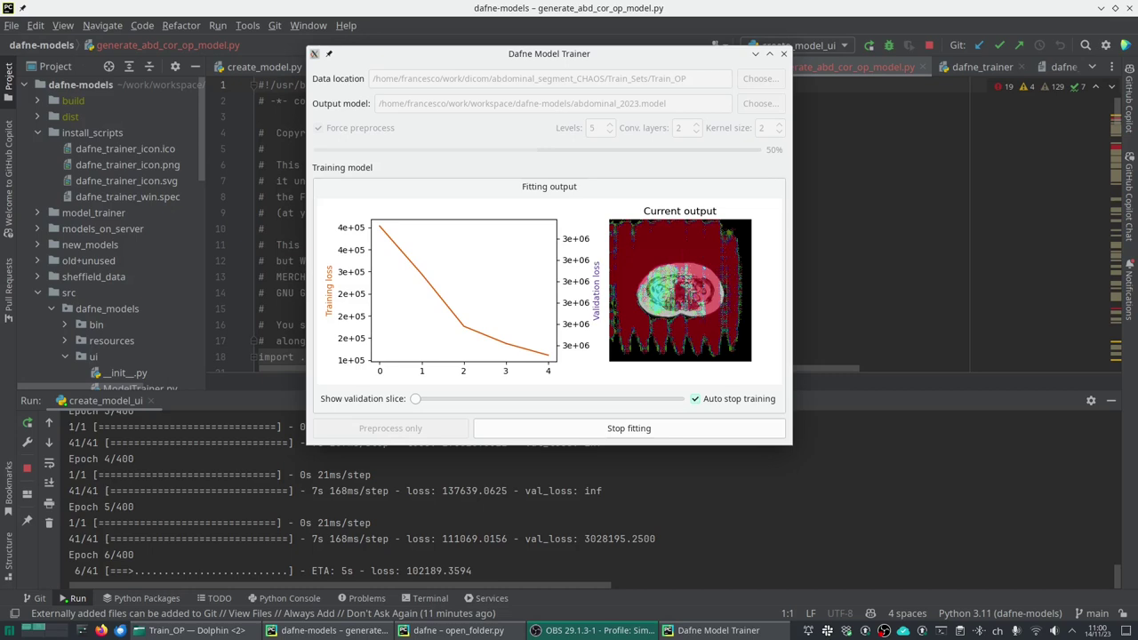
pyautogui.moveTo(415, 398); pyautogui.dragTo(503, 398)
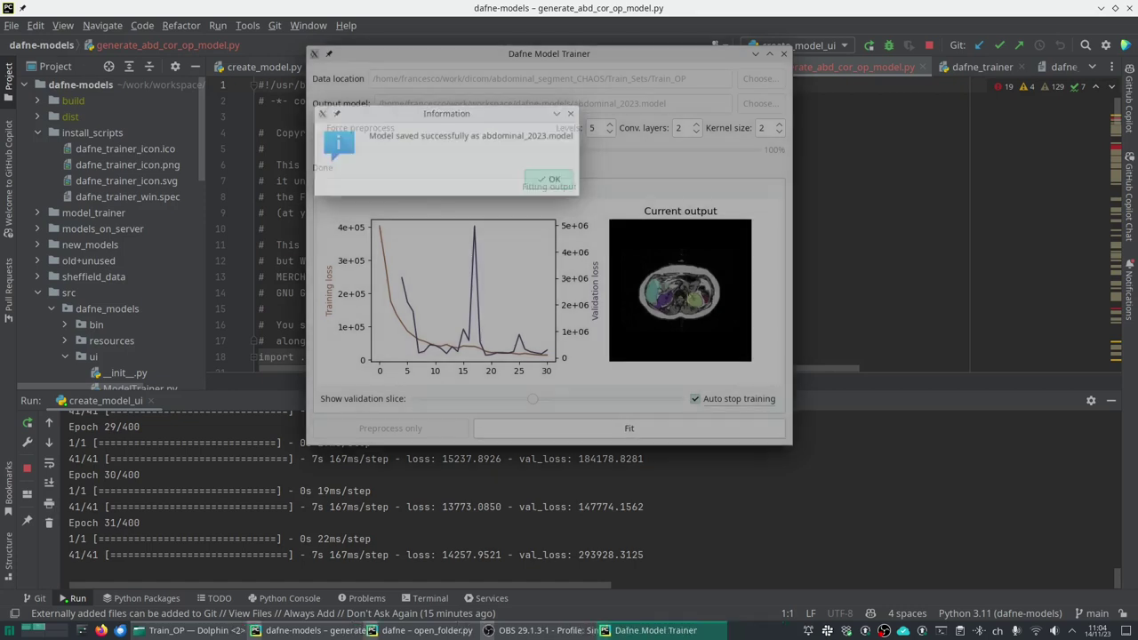
# Close the finished model trainer and run the dafne configuration from the dafne project
pyautogui.press('Return')
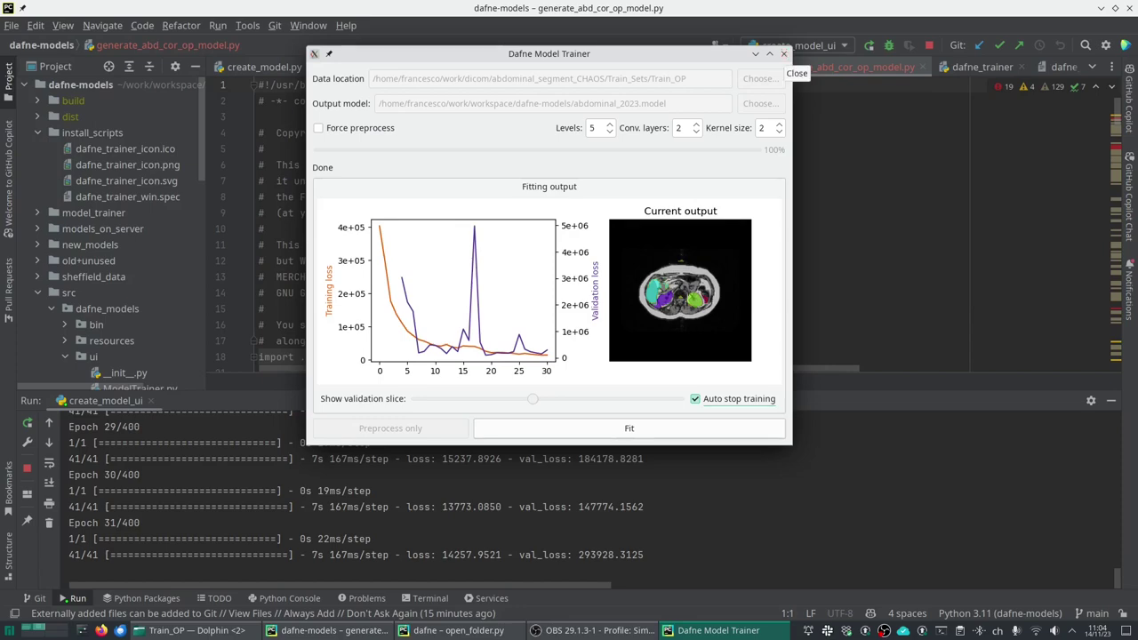
pyautogui.click(783, 53)
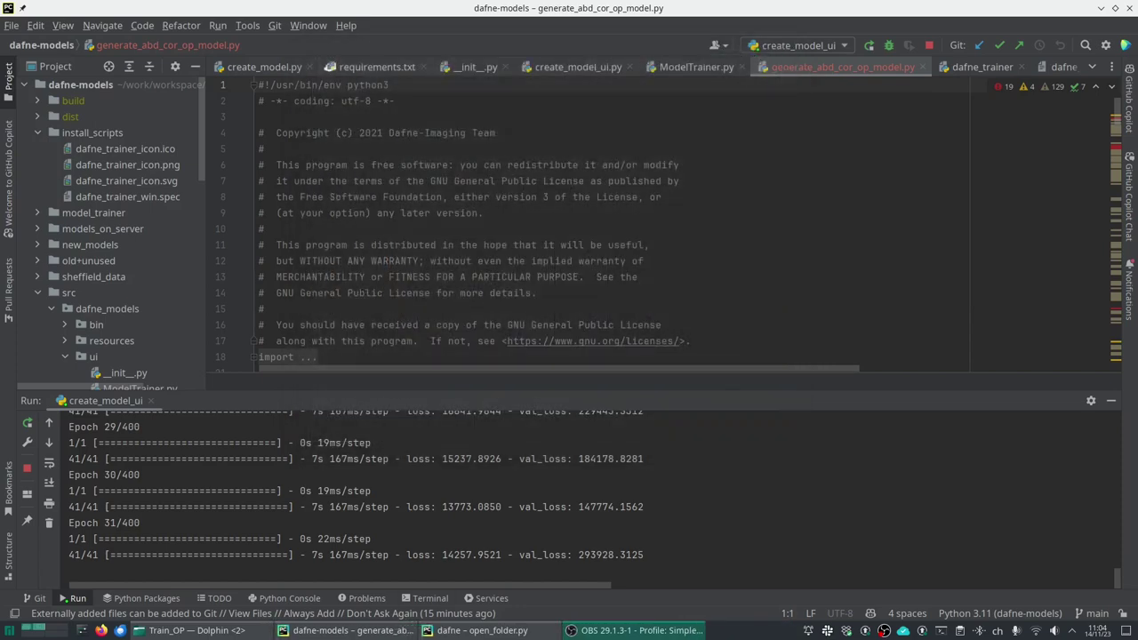
pyautogui.click(480, 630)
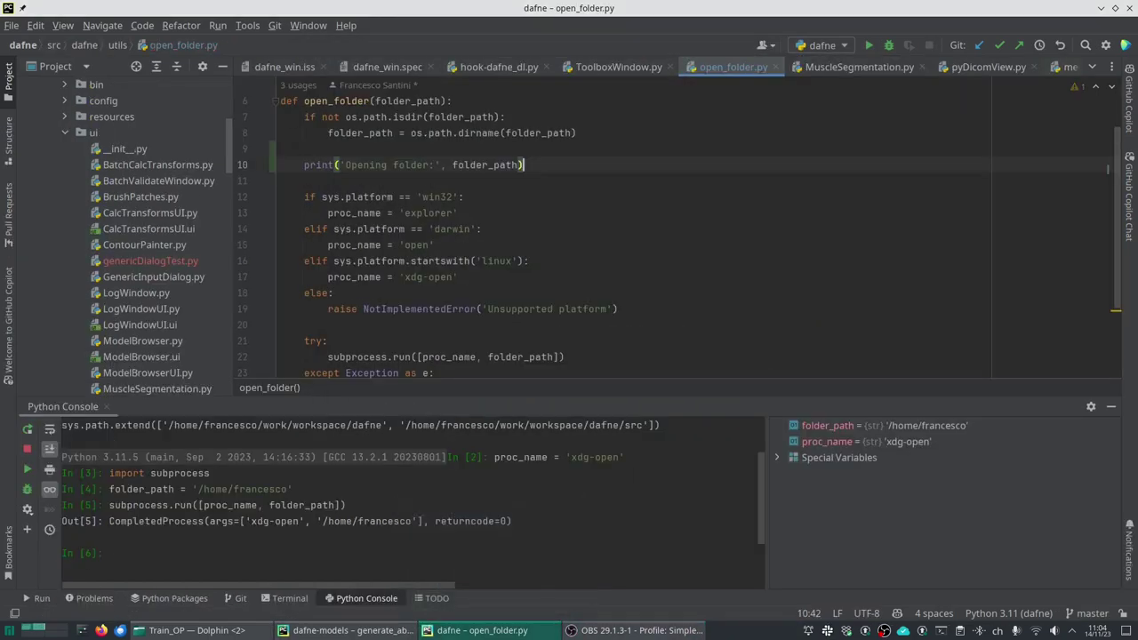
pyautogui.hotkey('shift', 'F10')
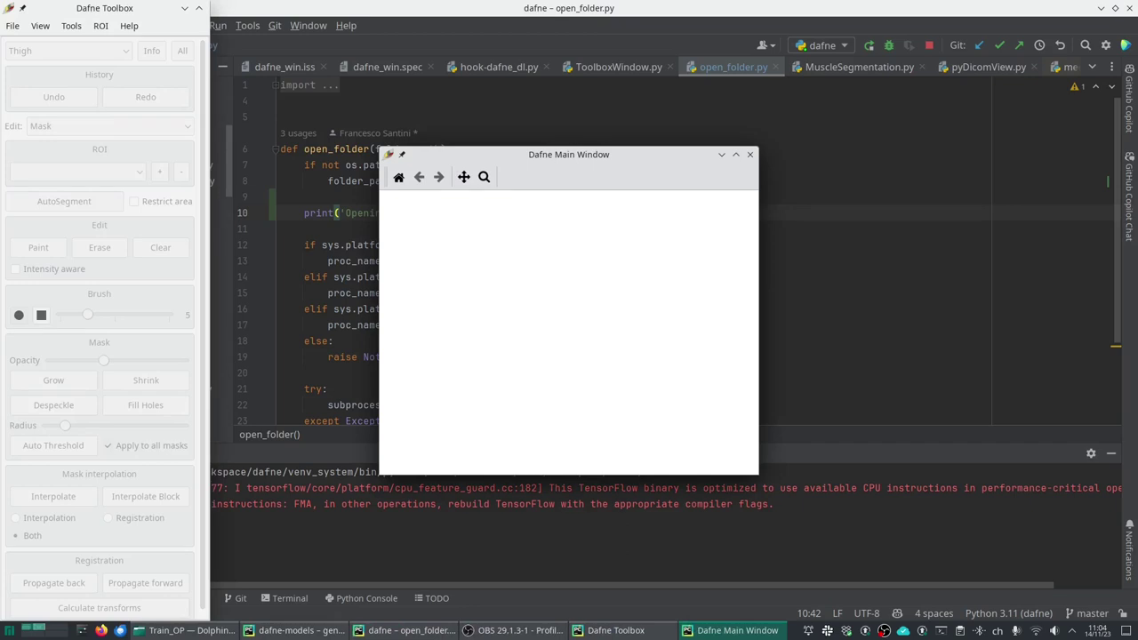
# Set the model source to Remote in the Dafne preferences
pyautogui.click(13, 25)
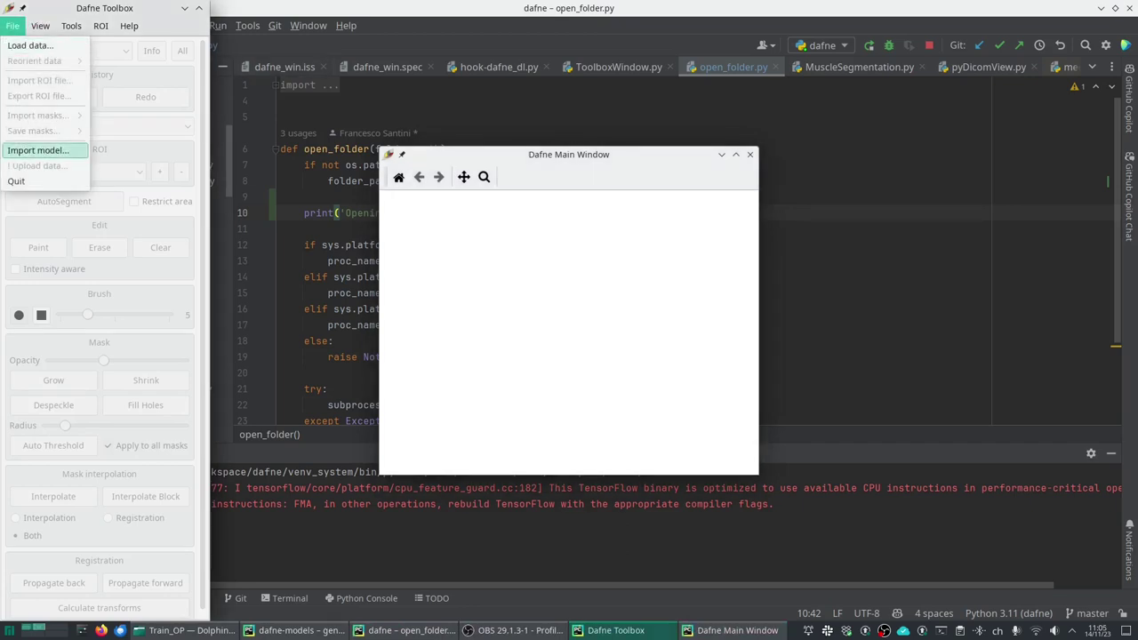
pyautogui.moveTo(40, 24)
pyautogui.click(80, 105)
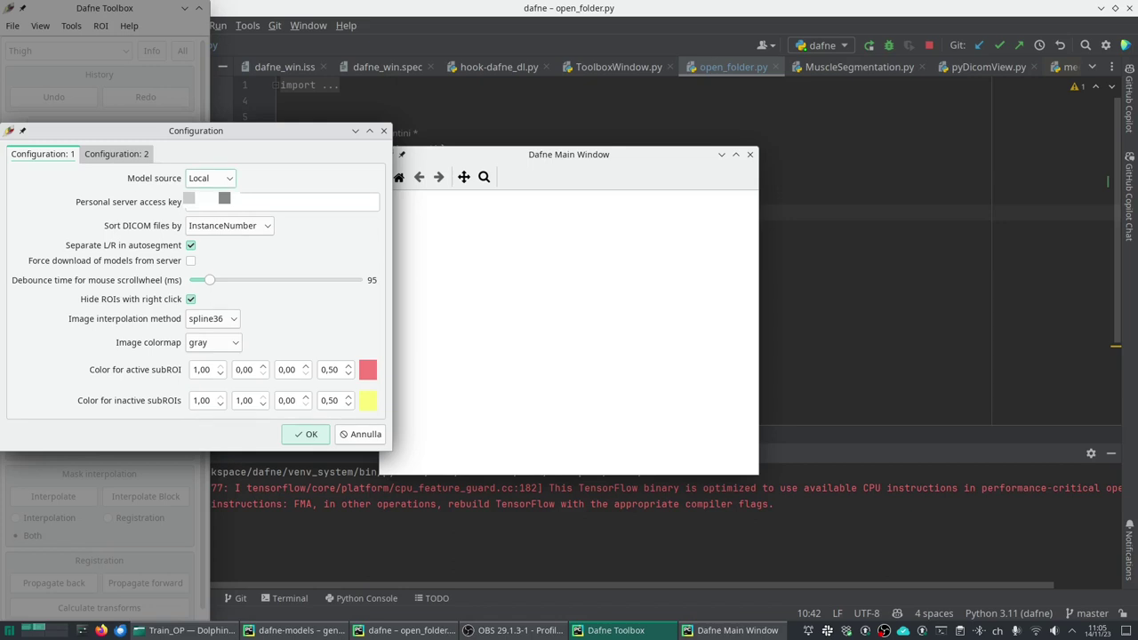
pyautogui.click(210, 178)
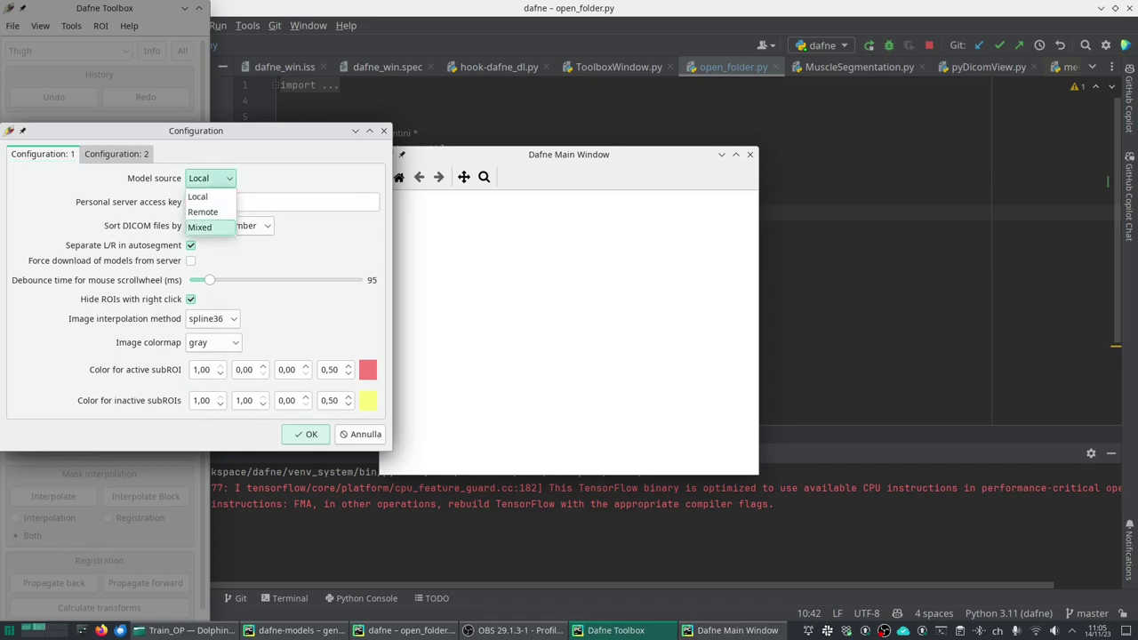
pyautogui.press('Escape')
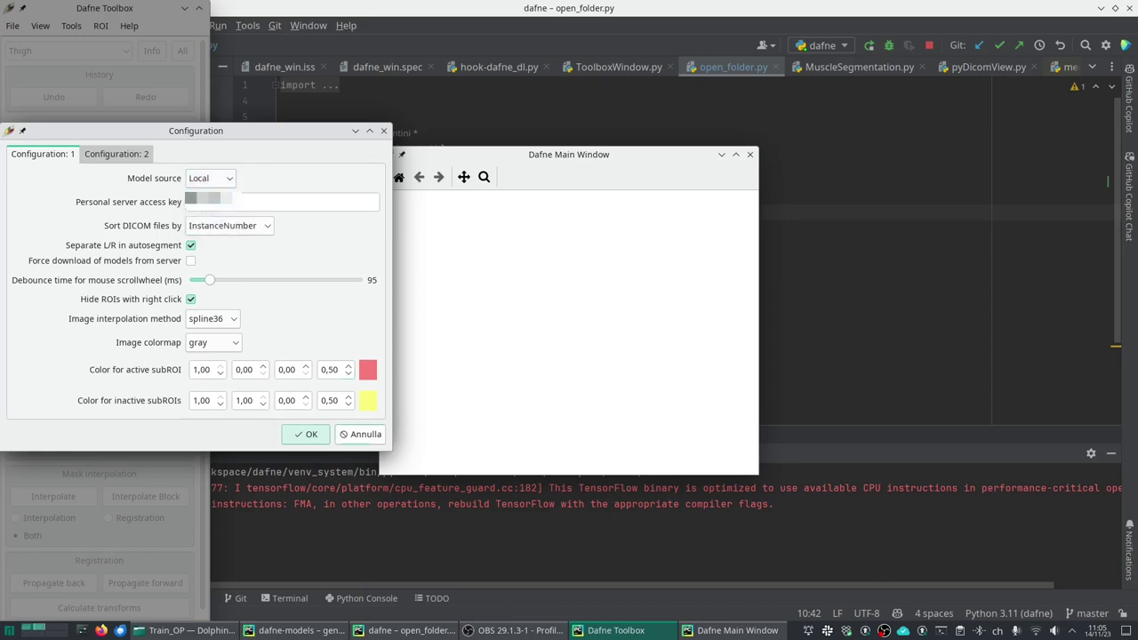
pyautogui.click(210, 177)
pyautogui.click(204, 208)
pyautogui.click(306, 434)
# Check the file commands available with the Remote source, and switch the model source back to Local
pyautogui.click(12, 25)
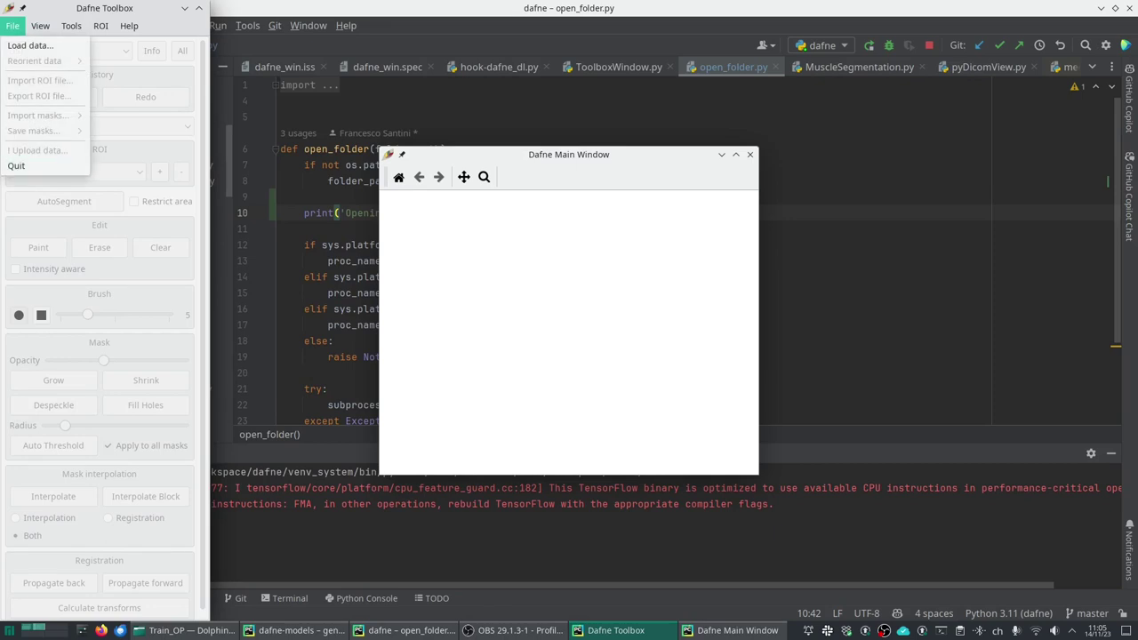
pyautogui.press('Escape')
pyautogui.click(71, 25)
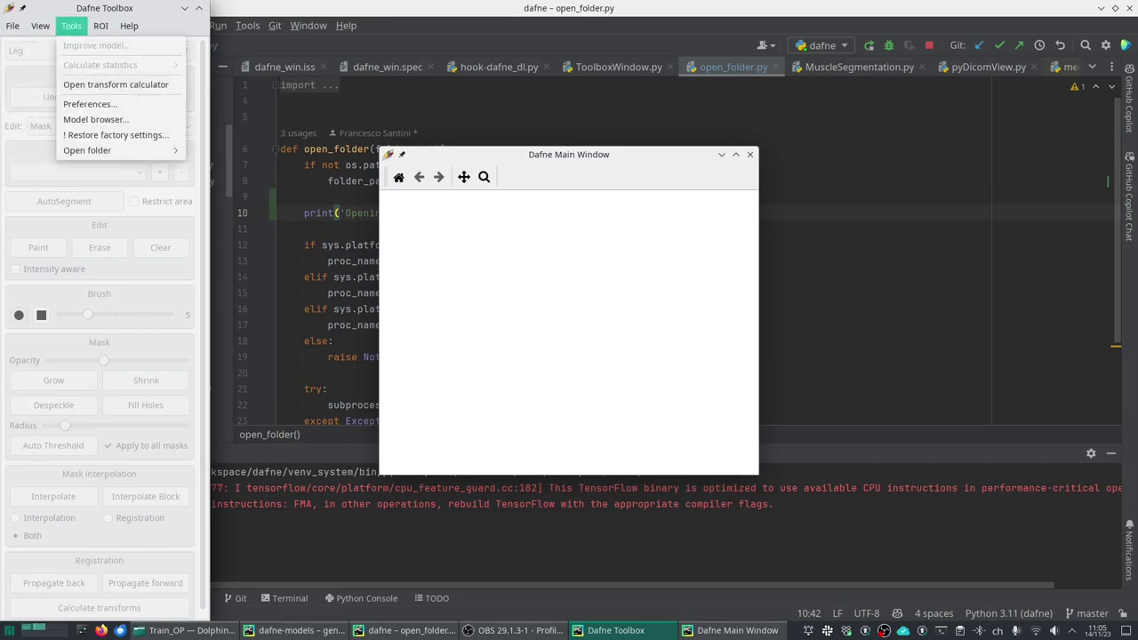
pyautogui.click(89, 104)
pyautogui.click(210, 178)
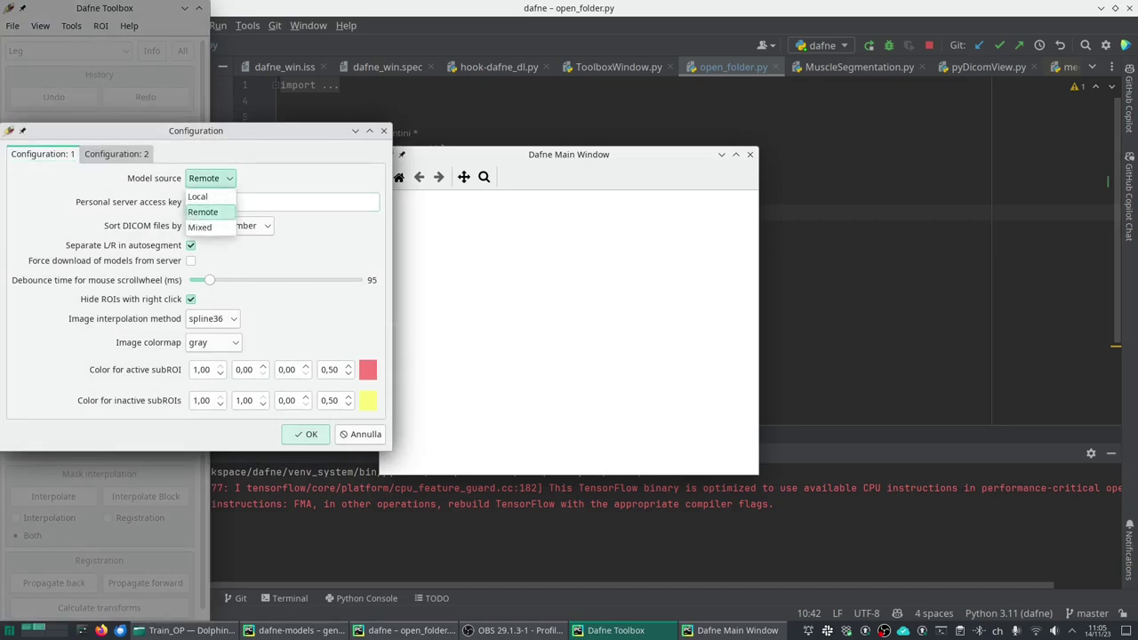
pyautogui.press('Escape')
pyautogui.press('Escape')
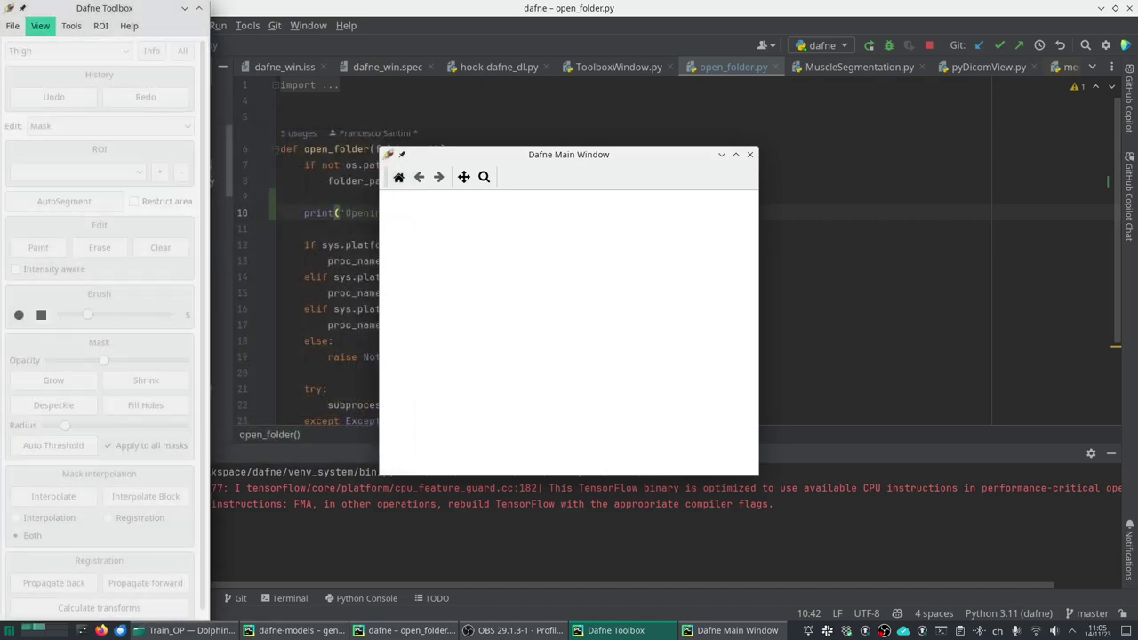
# Import abdominal_2023.model from the dafne-models folder under the model name abd-cor
pyautogui.click(13, 25)
pyautogui.click(35, 150)
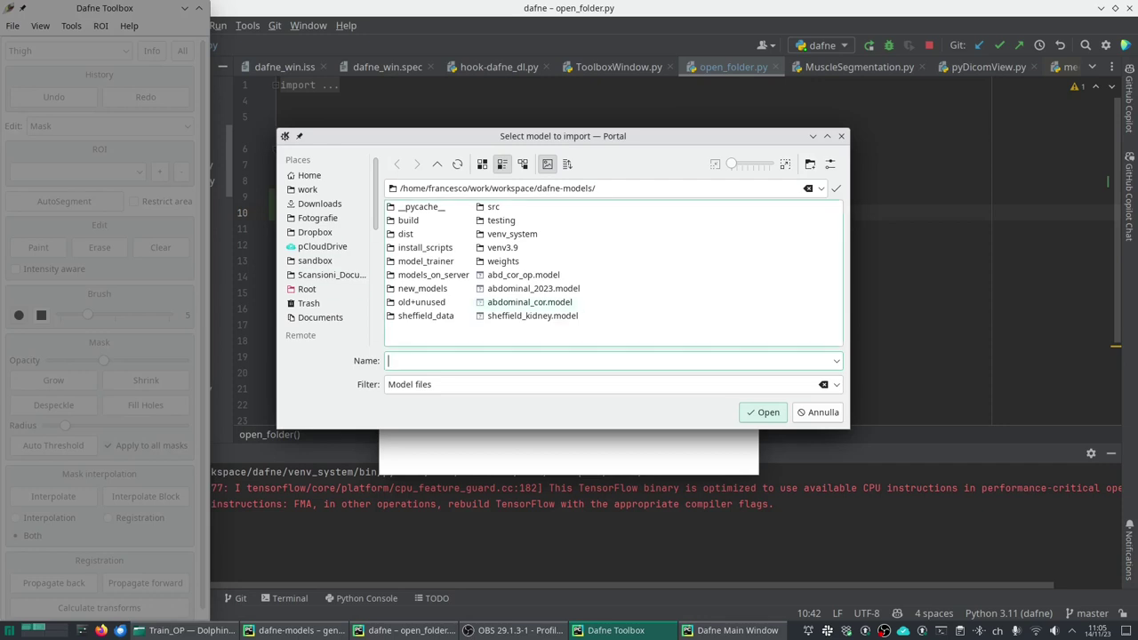
pyautogui.doubleClick(533, 288)
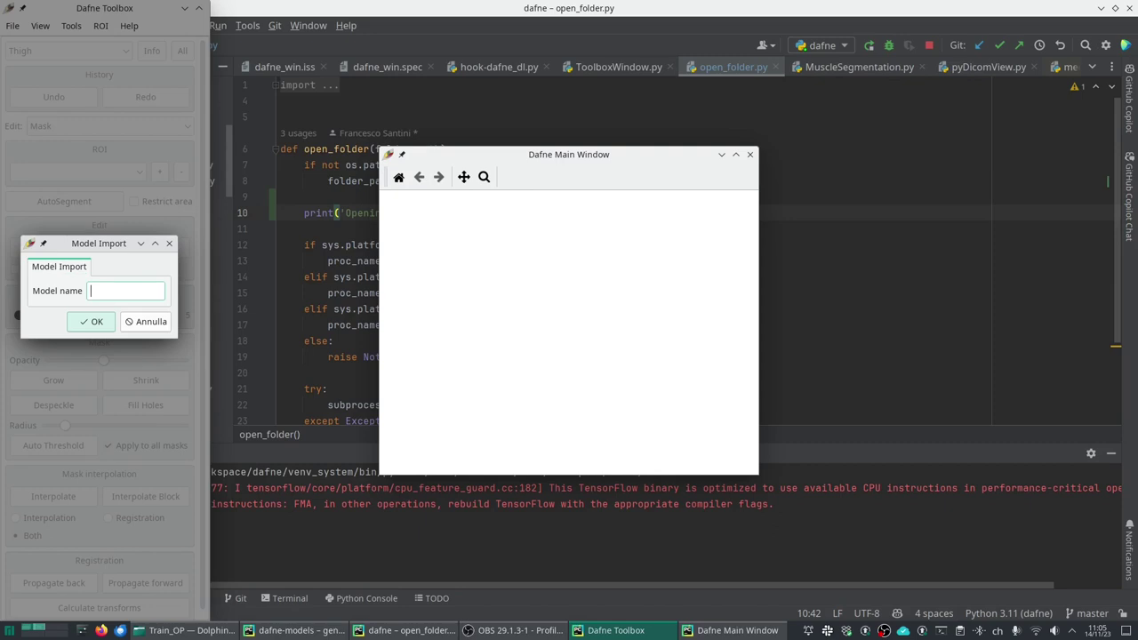
pyautogui.write('abd-cor')
pyautogui.press('Return')
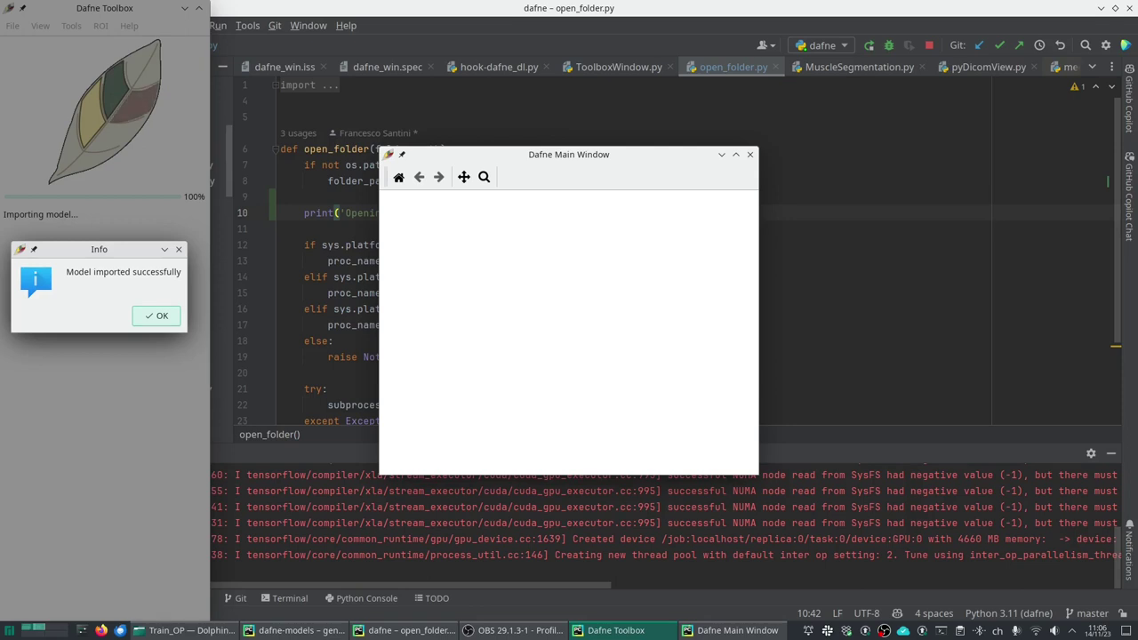
pyautogui.press('Return')
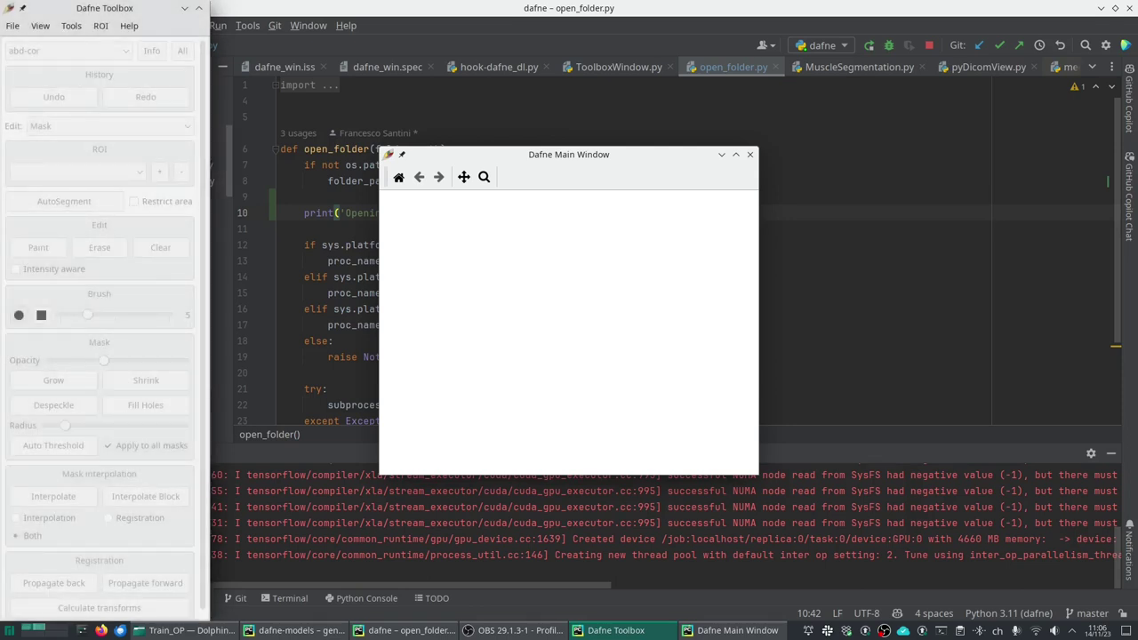
# Load the OP1.npz dataset from the Train_Sets/Dafne_Train folder with the abd-cor classification
pyautogui.click(12, 25)
pyautogui.click(36, 46)
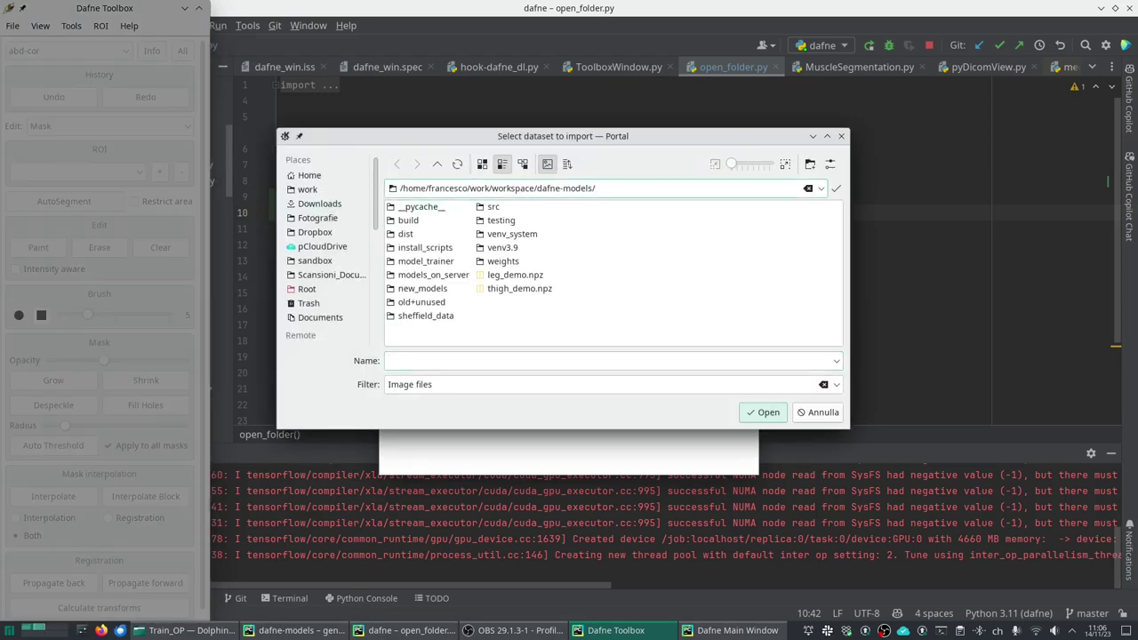
pyautogui.hotkey('alt', 'Down')
pyautogui.press('Up')
pyautogui.press('Up')
pyautogui.press('Down')
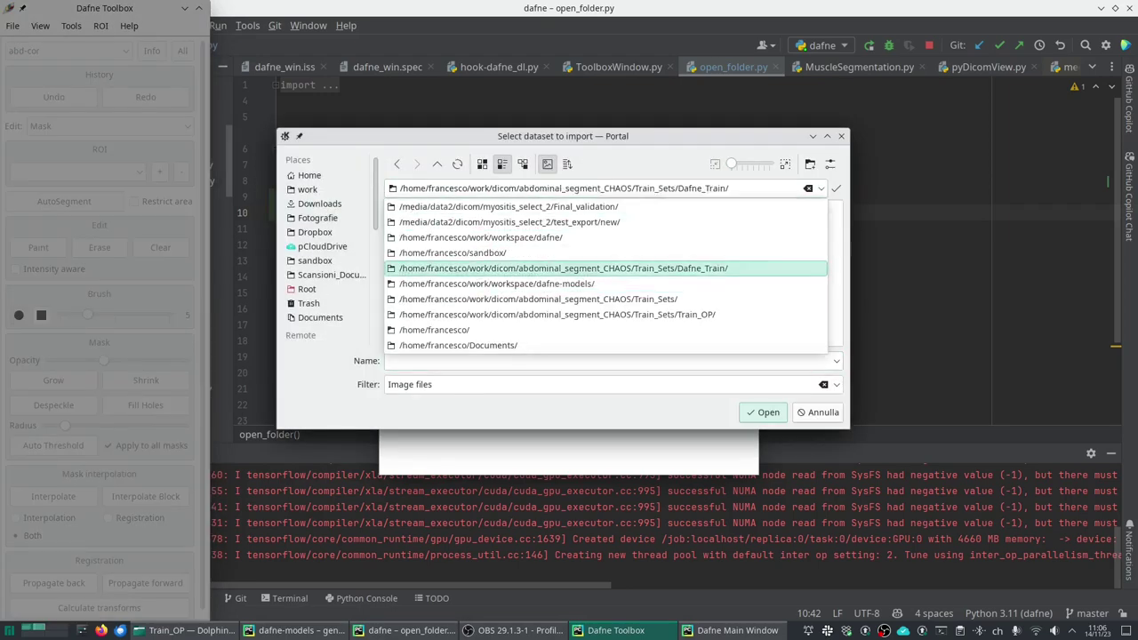
pyautogui.press('Return')
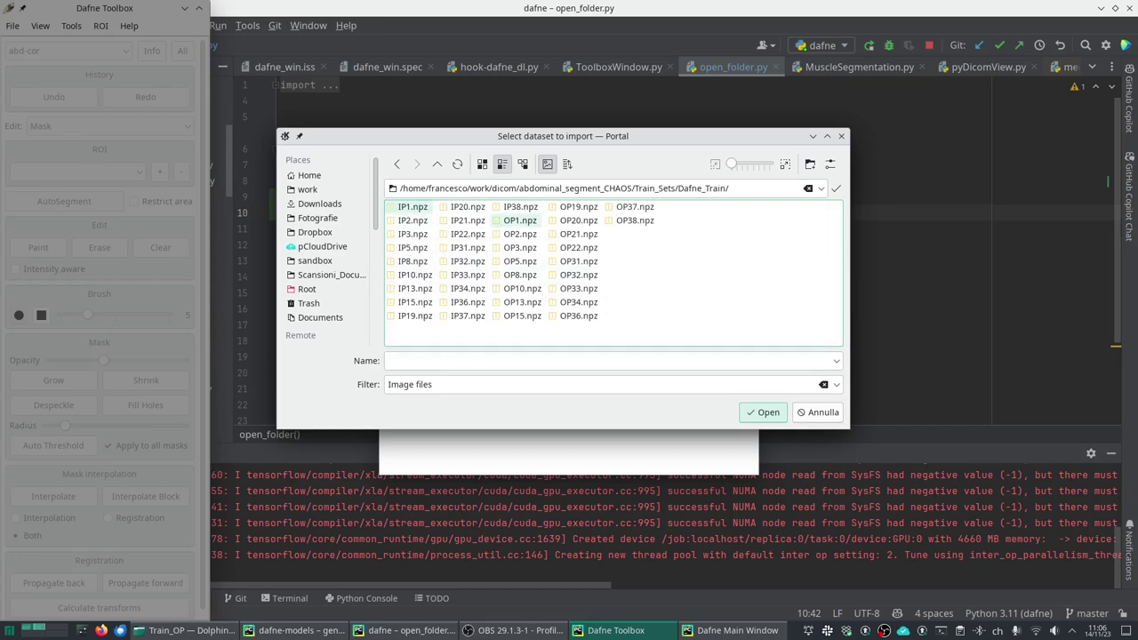
pyautogui.press('Right')
pyautogui.press('Up')
pyautogui.press('Return')
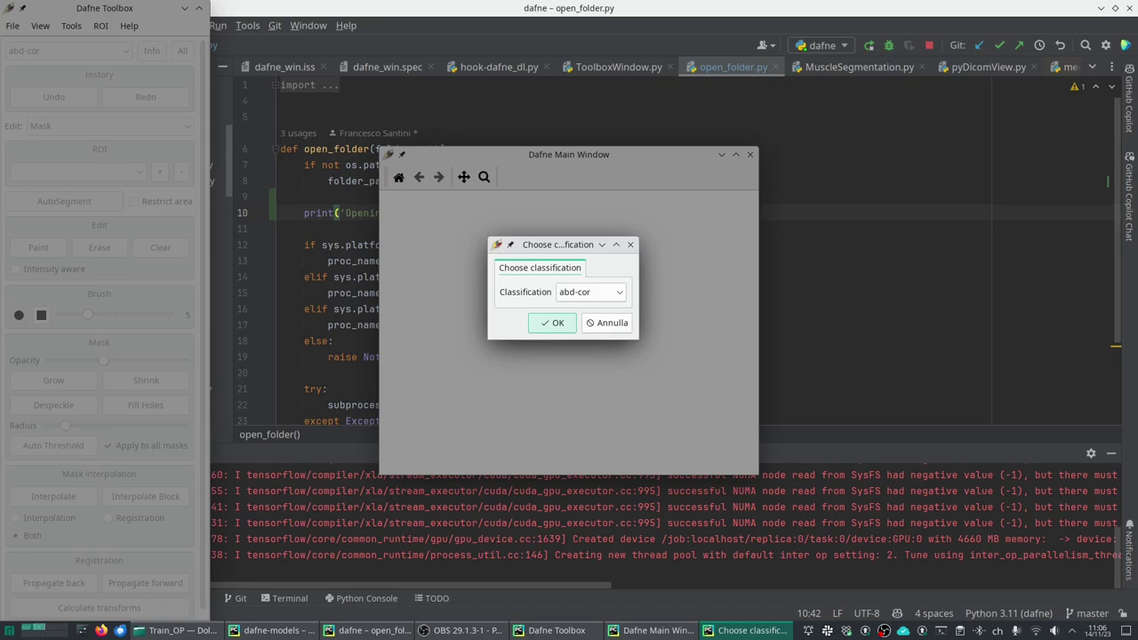
pyautogui.press('Return')
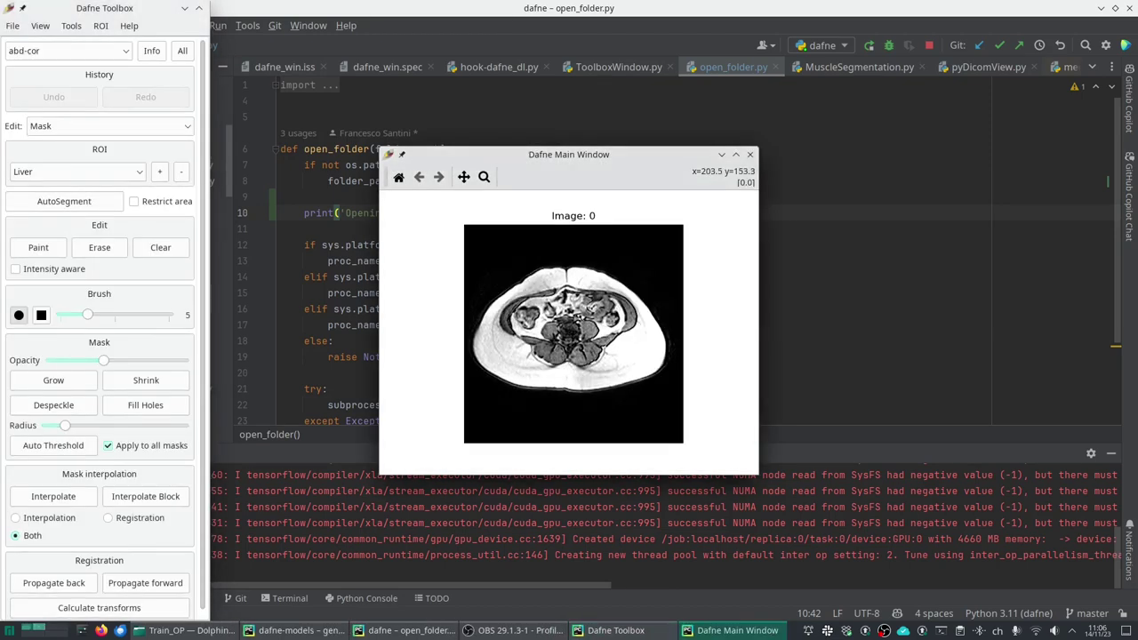
# Go to image 14 of the loaded dataset and select abd-cor as its classification
pyautogui.scroll(-9, 637, 355)
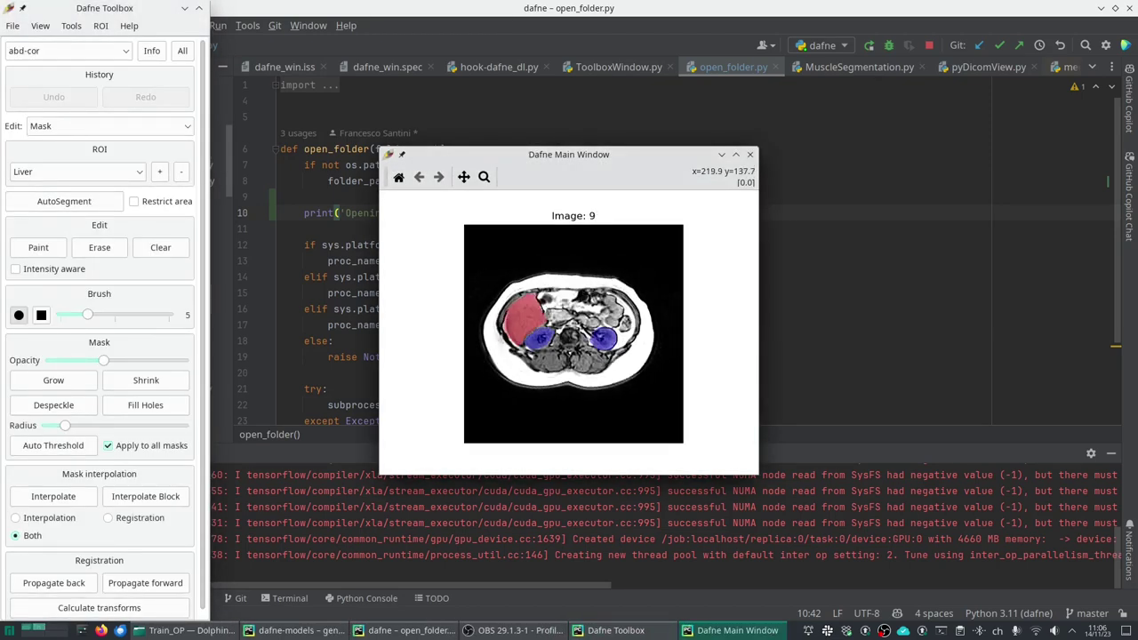
pyautogui.scroll(-9, 649, 342)
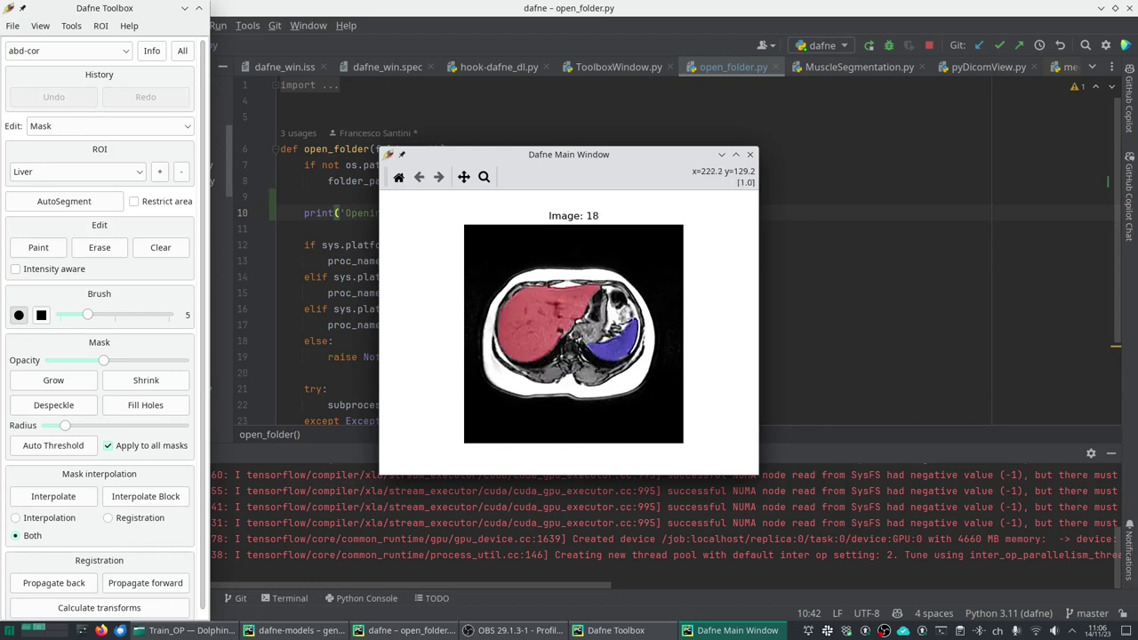
pyautogui.scroll(4, 653, 335)
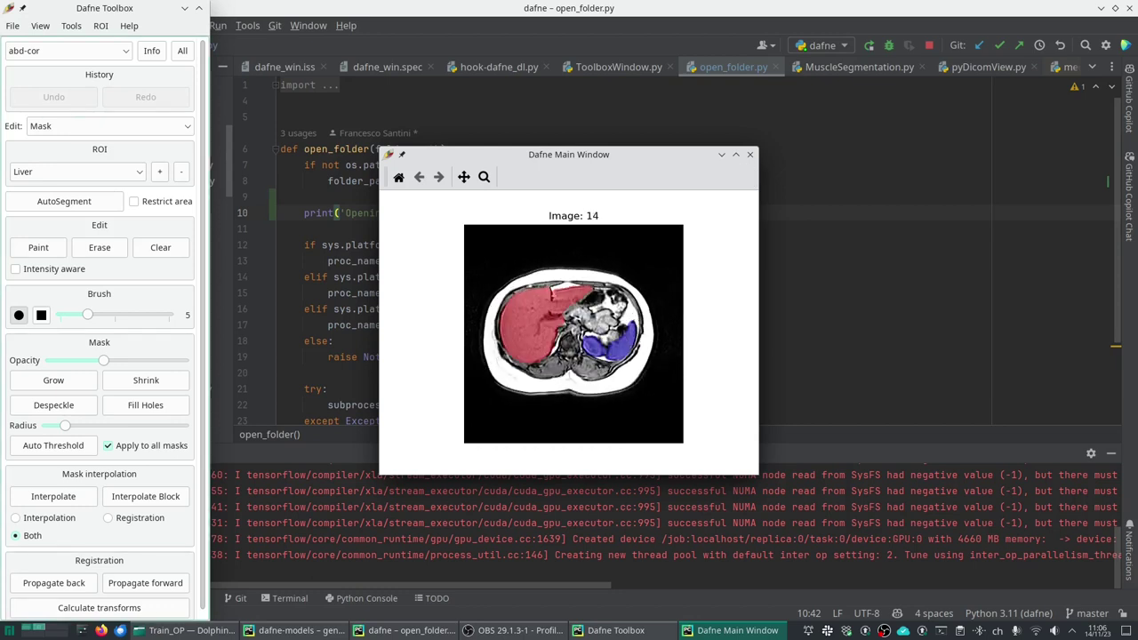
pyautogui.click(67, 50)
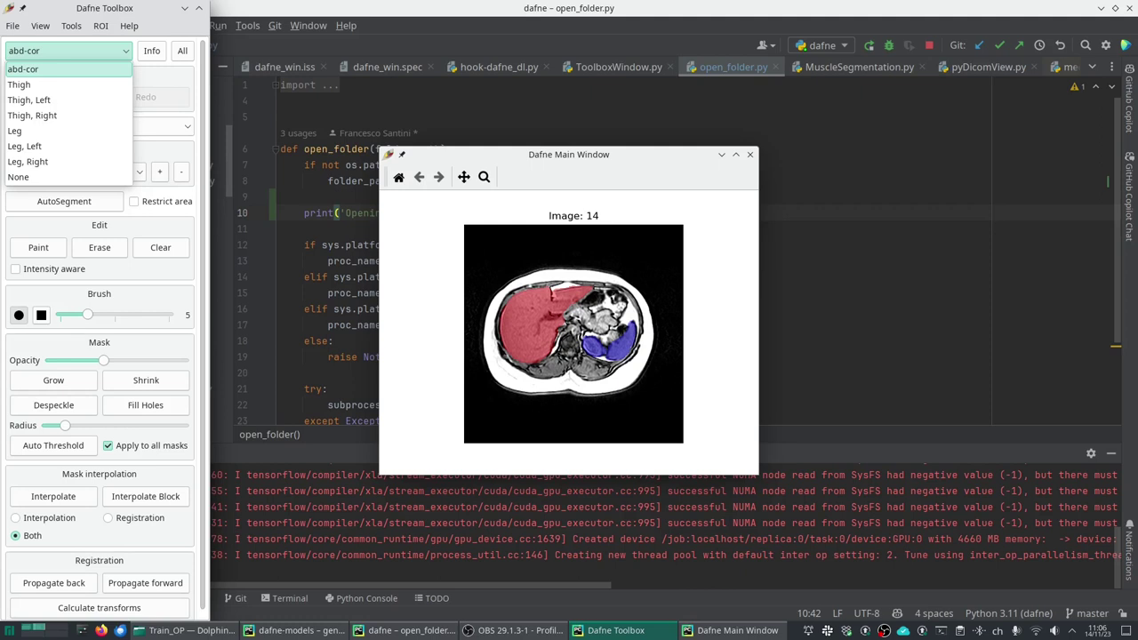
pyautogui.click(67, 69)
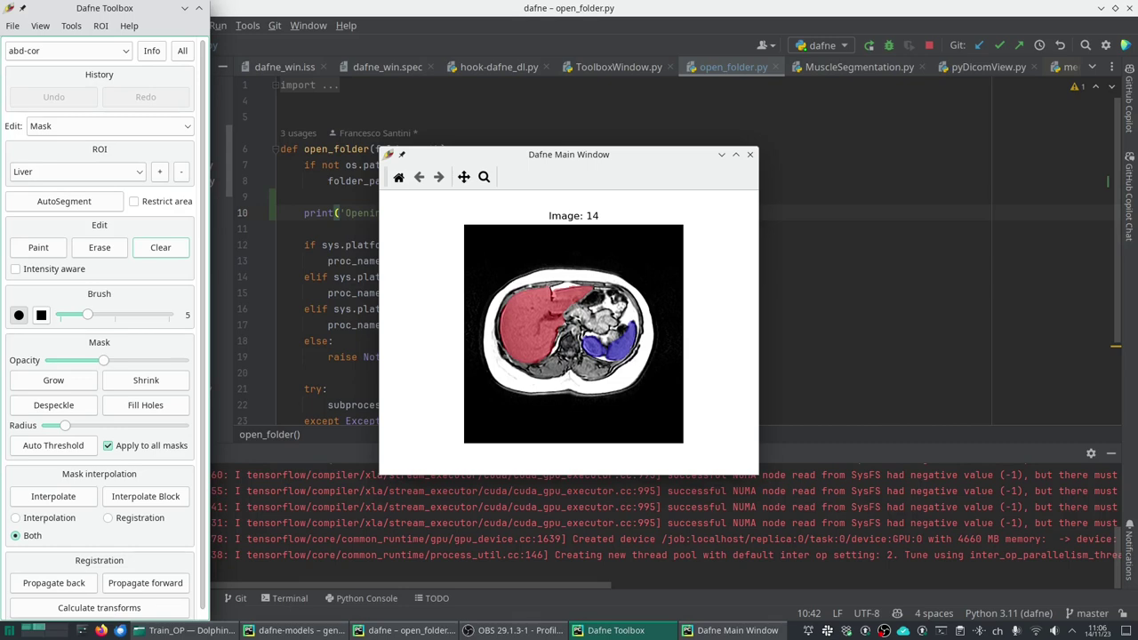
# Clear the Liver ROI on image 14 and autosegment that slice alone, from start slice 14 to end slice 14
pyautogui.click(160, 247)
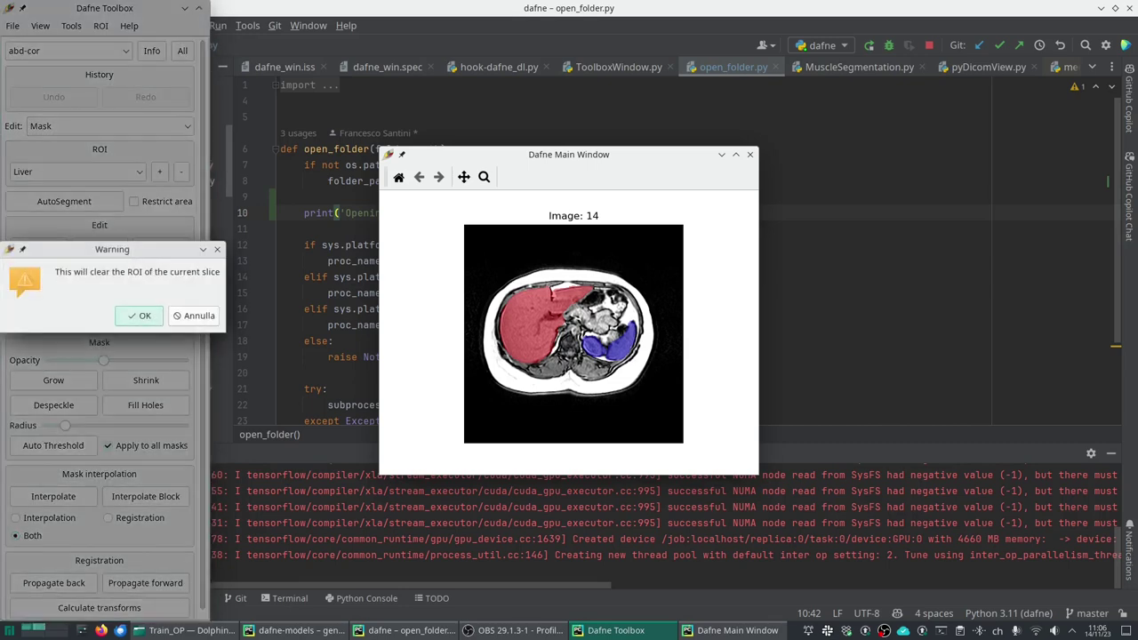
pyautogui.press('Return')
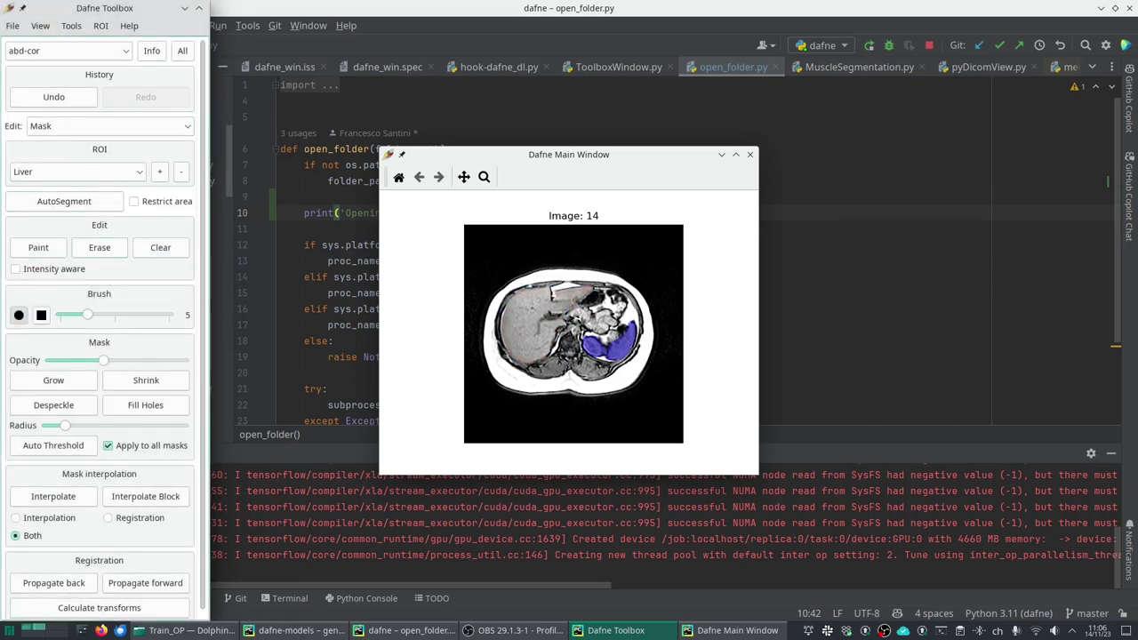
pyautogui.click(64, 201)
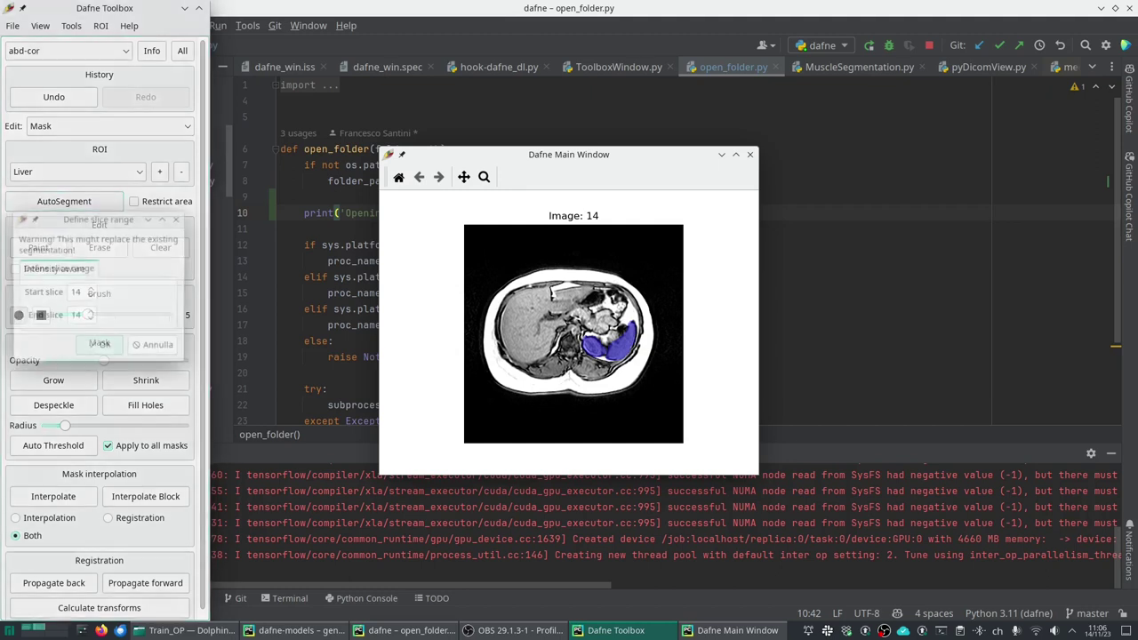
pyautogui.press('Return')
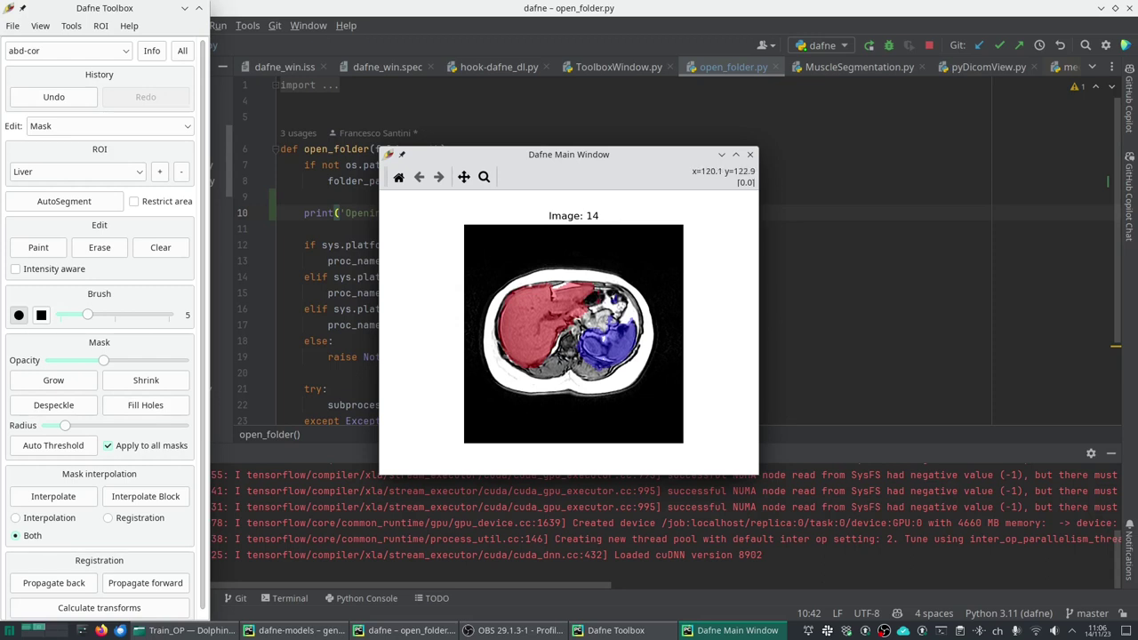
# Make Spleen the active ROI on image 14
pyautogui.click(76, 171)
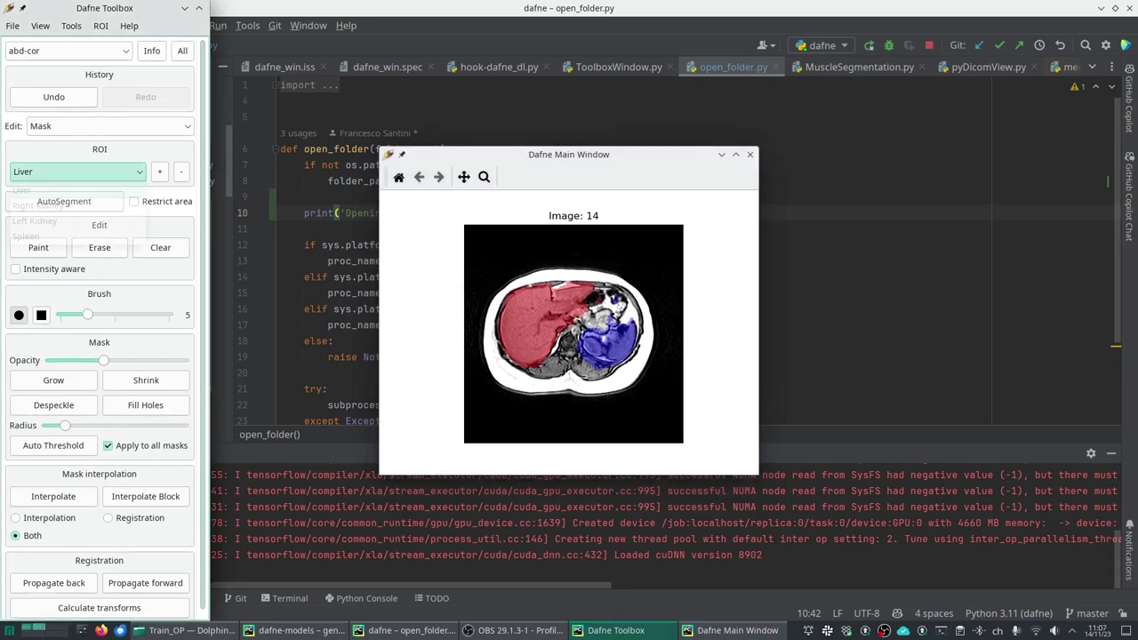
pyautogui.click(35, 235)
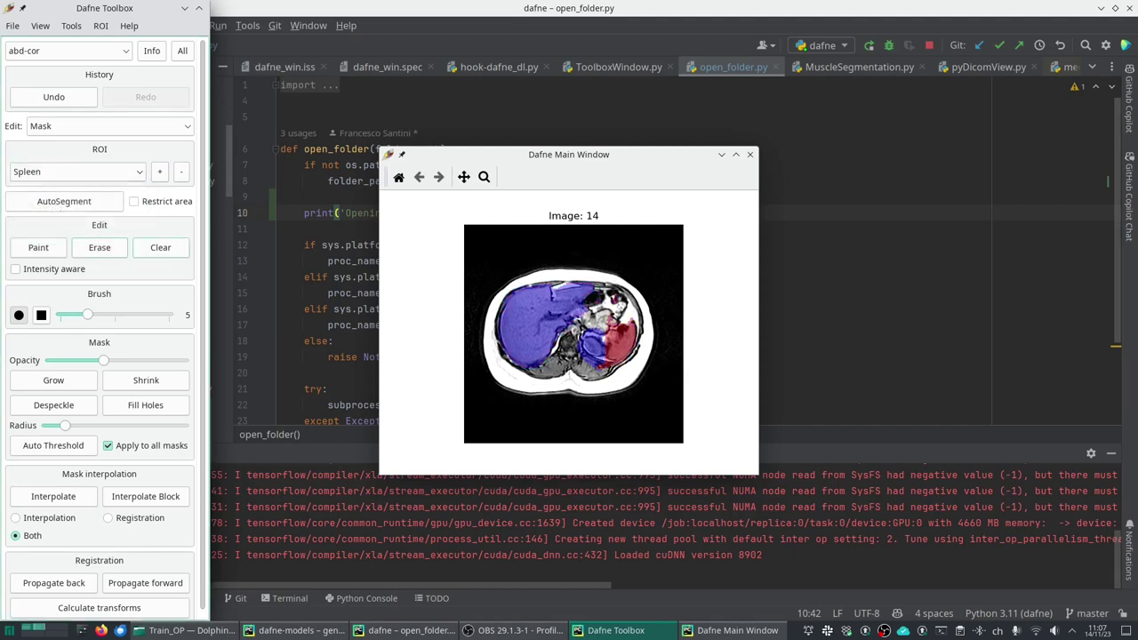
pyautogui.click(601, 365)
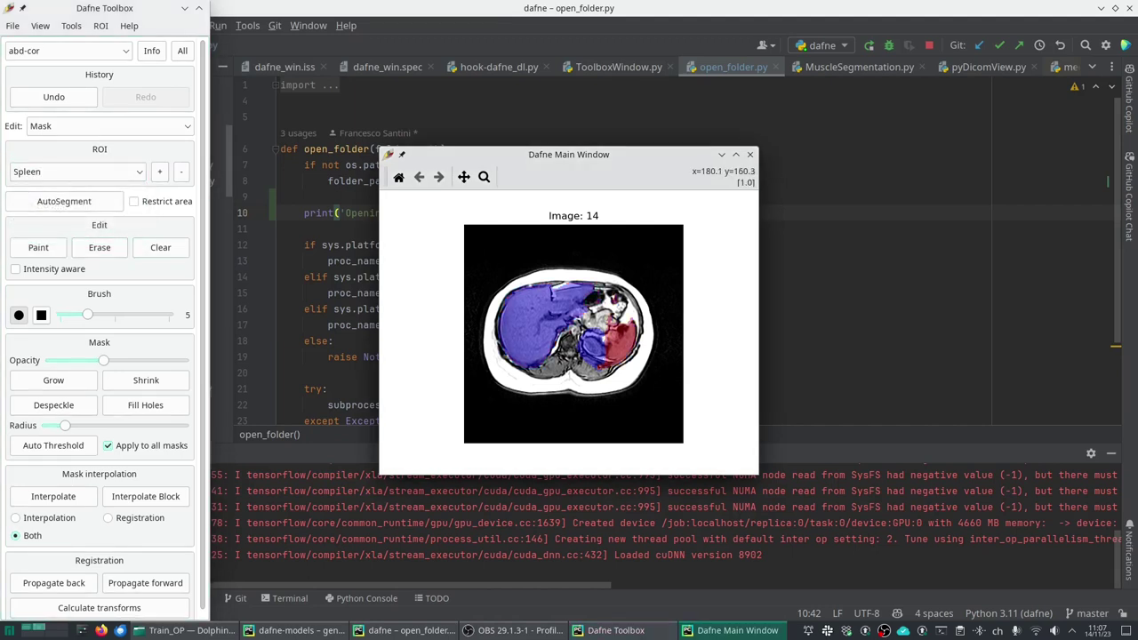